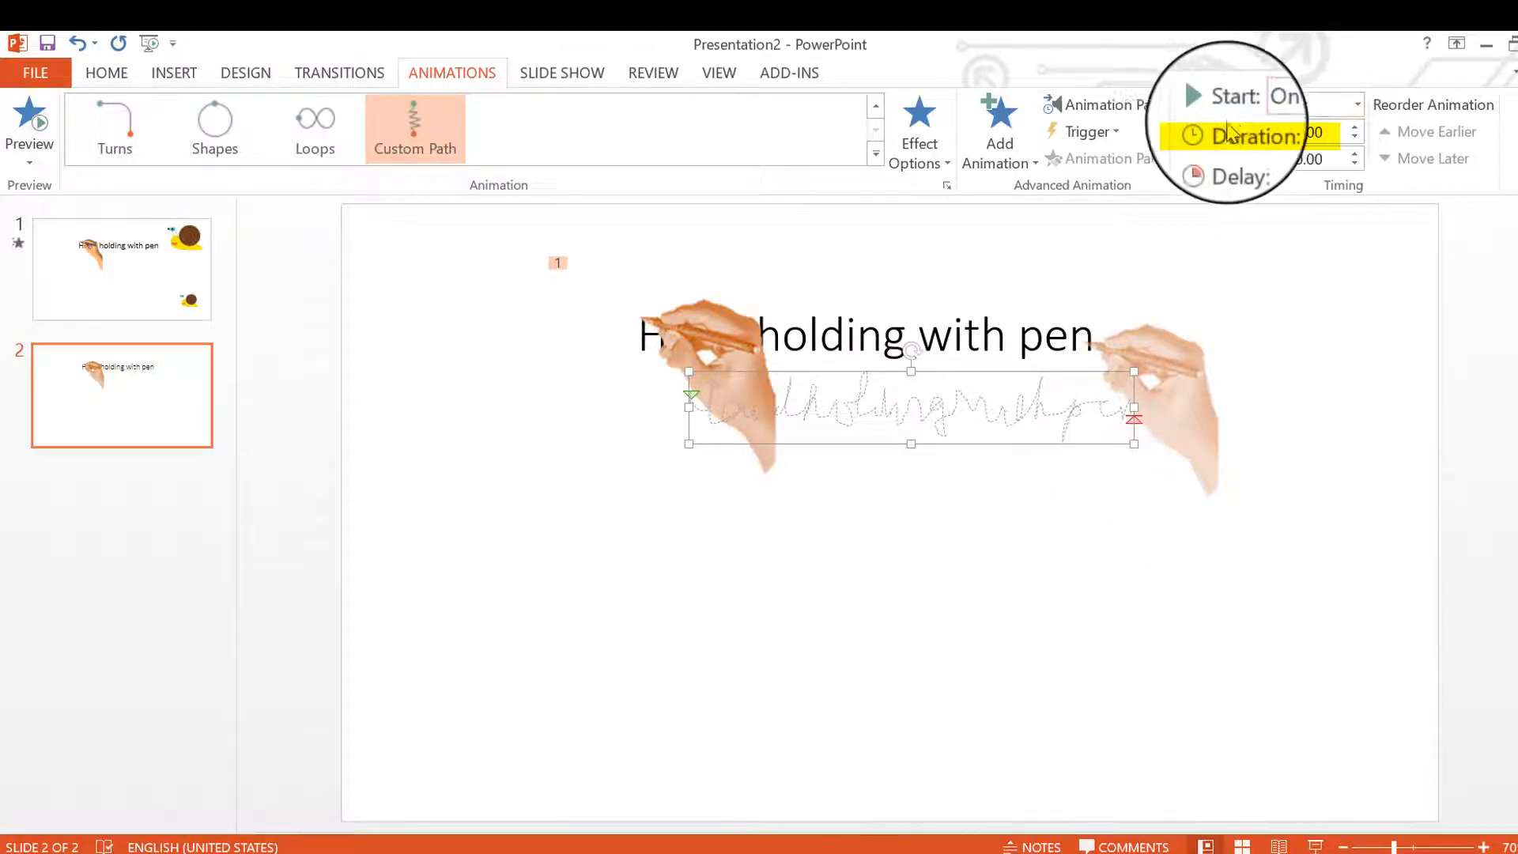
- Set the duration of the hand's custom path animation to 06.00 and preview slide 2 as a slide show
double_click(1293, 135)
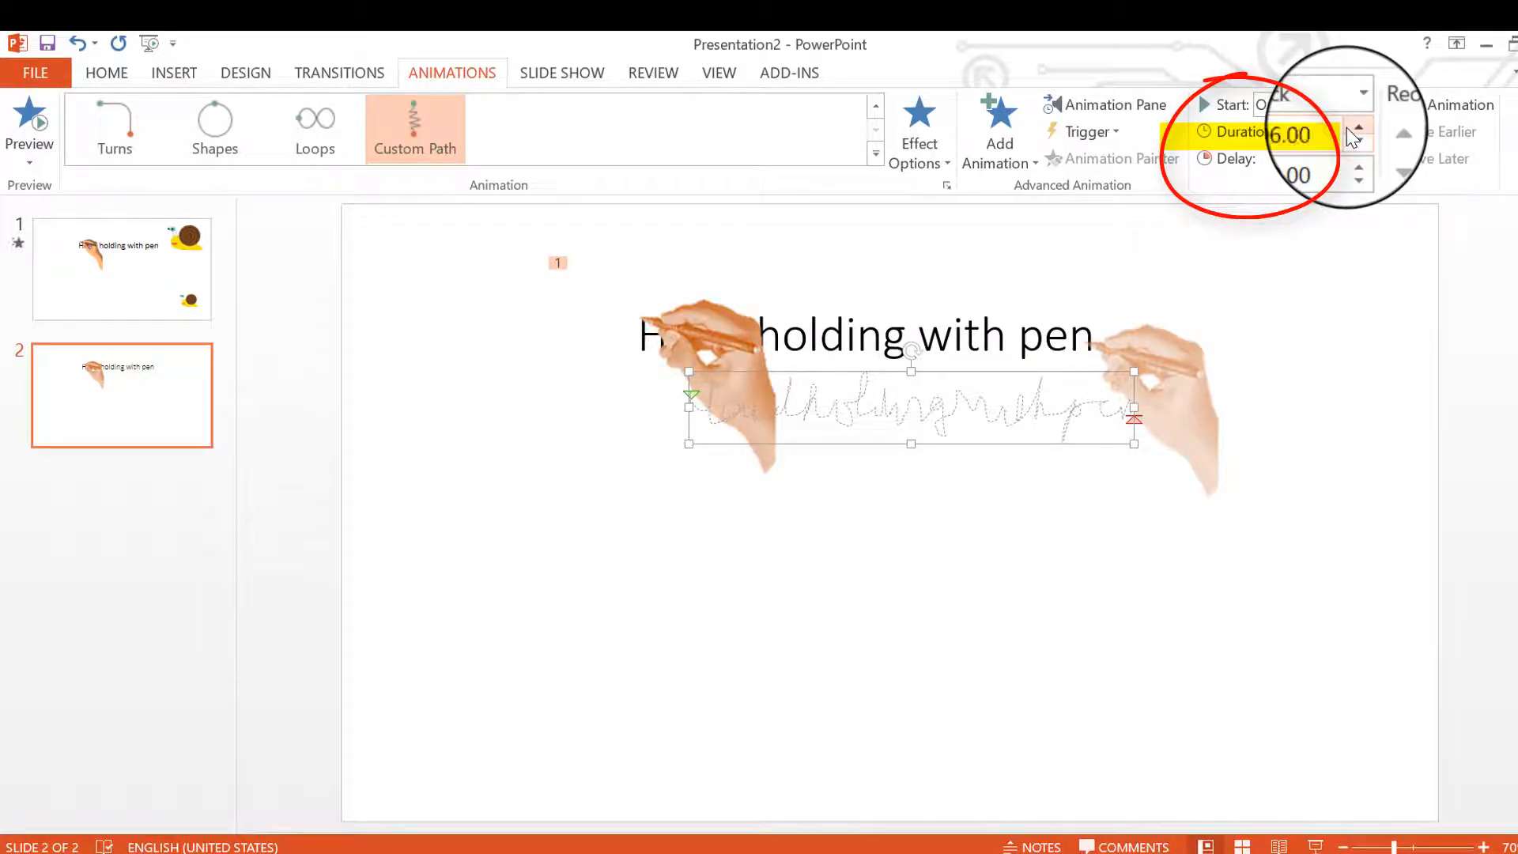
left_click(1057, 657)
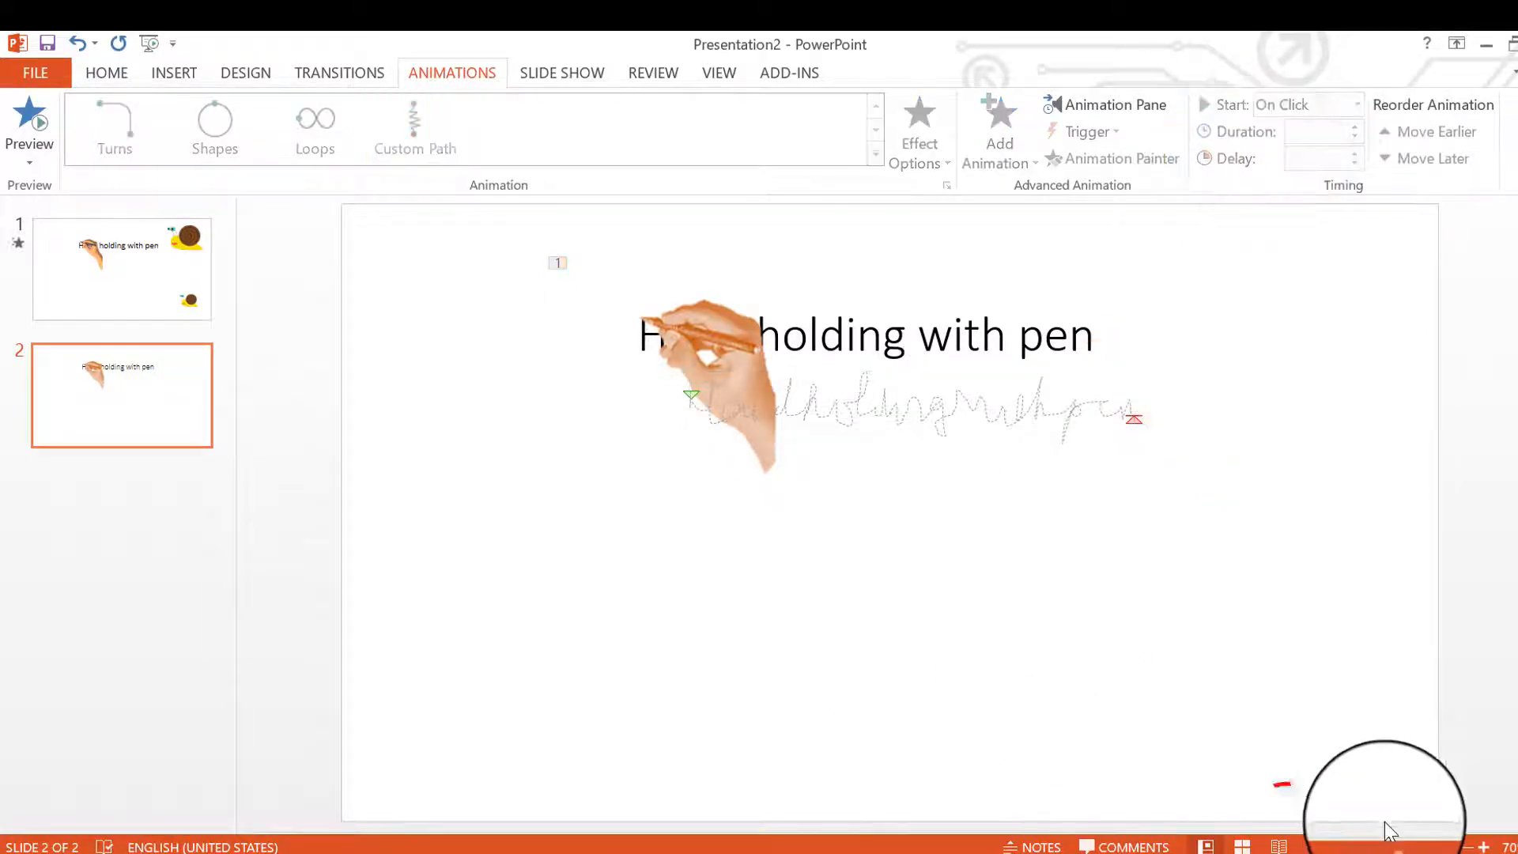
left_click(1315, 845)
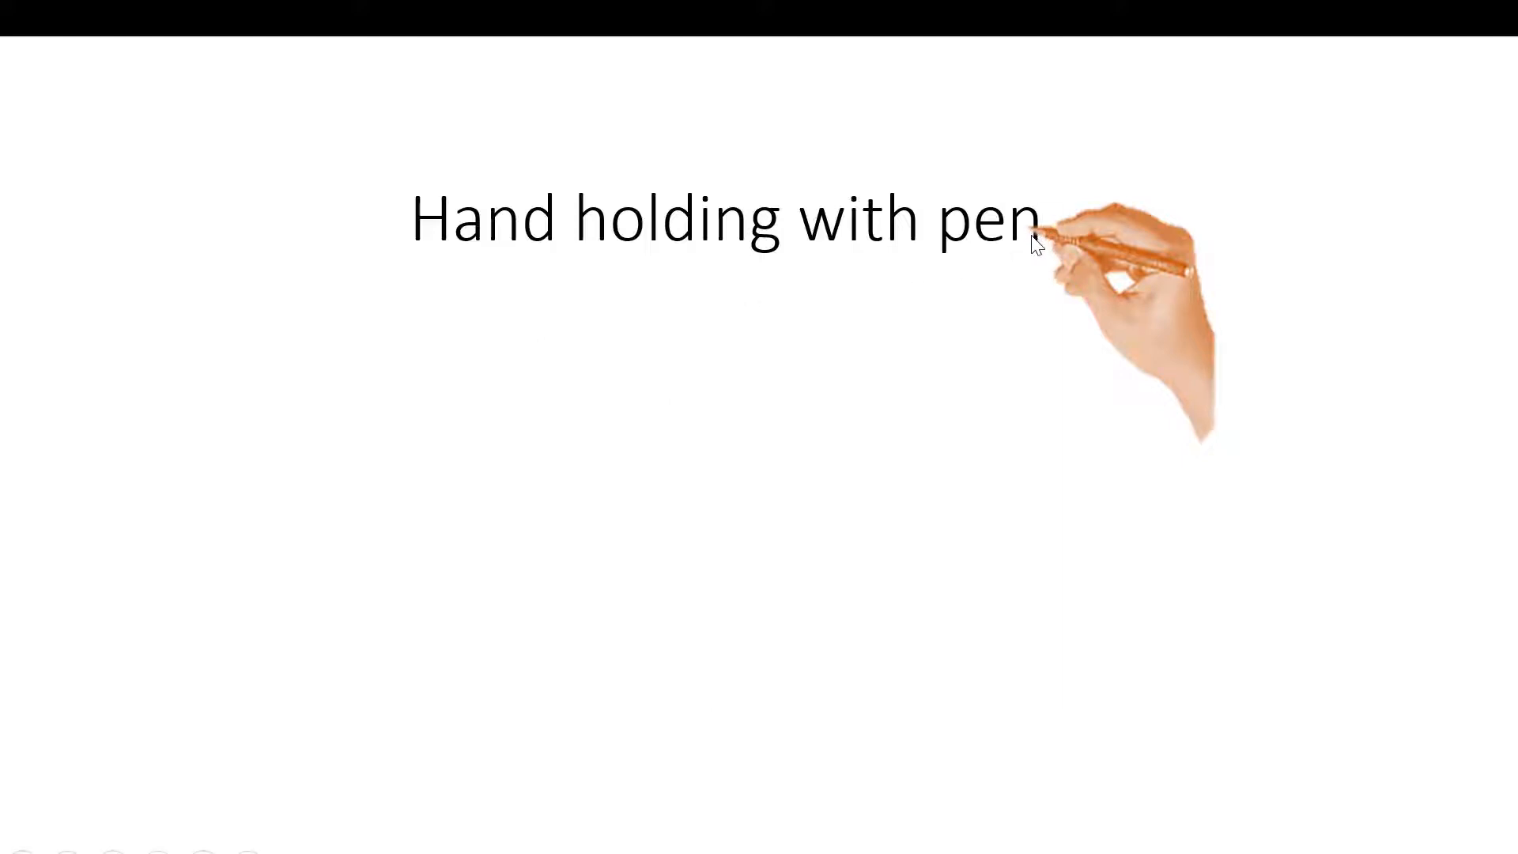
key("Escape")
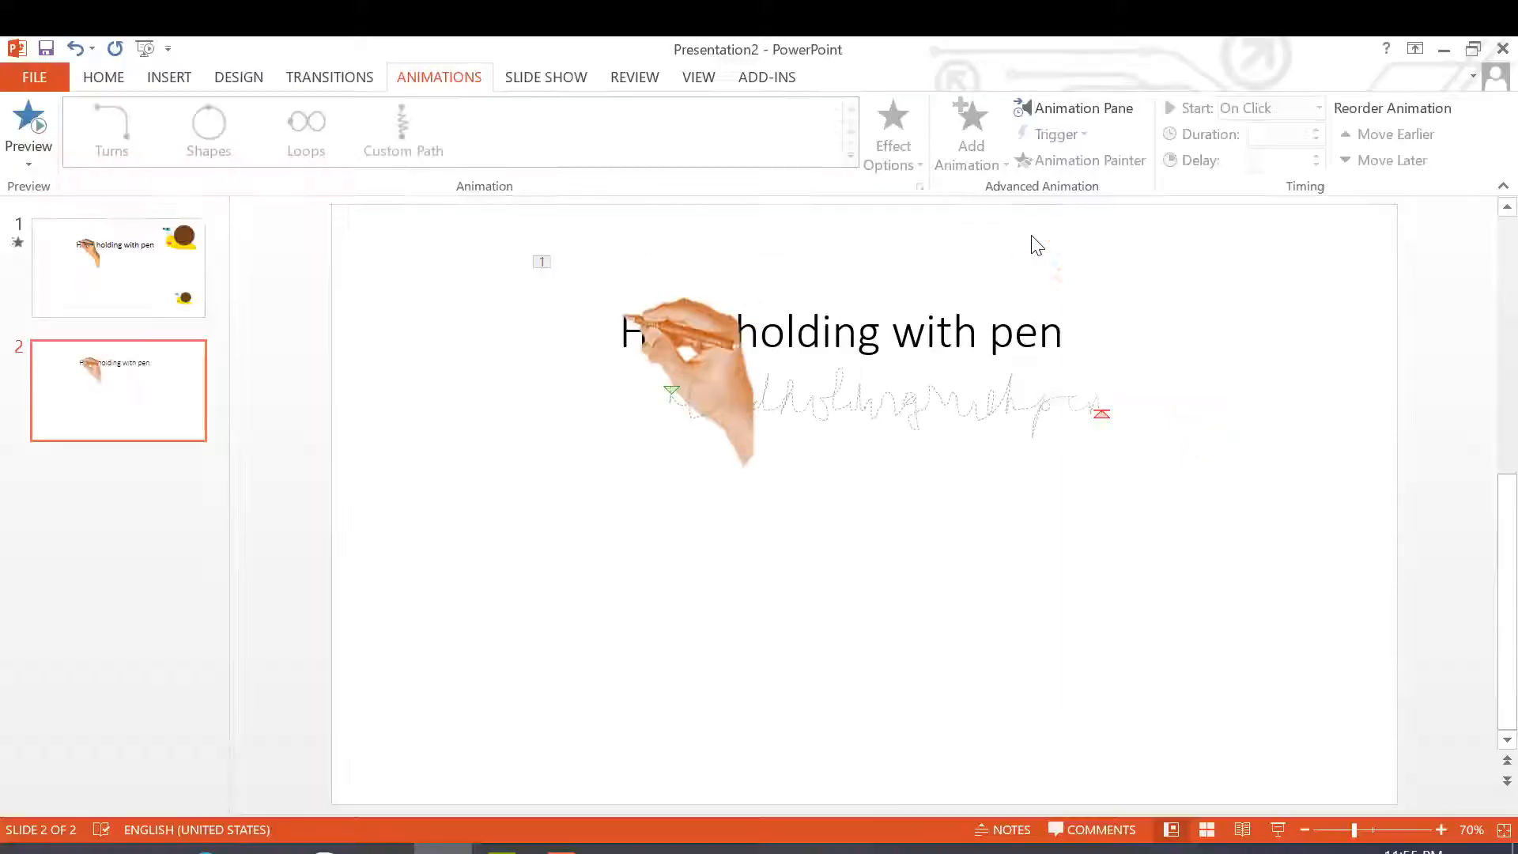
- Shift the hand's custom motion path slightly down and to the right on the slide
left_click(1105, 416)
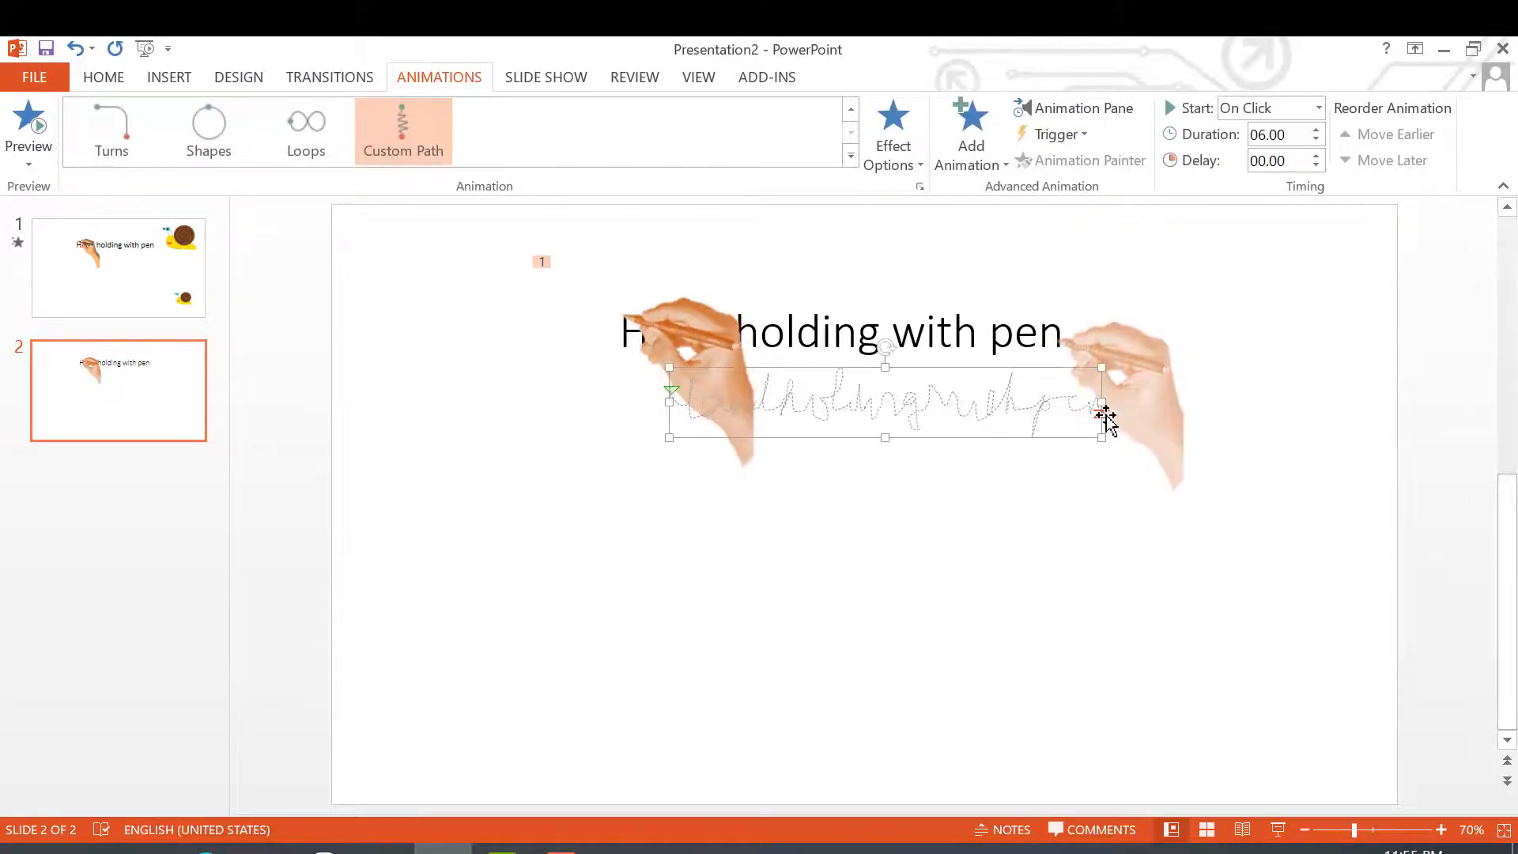
left_click_drag(1105, 416, 1111, 423)
left_click(1074, 488)
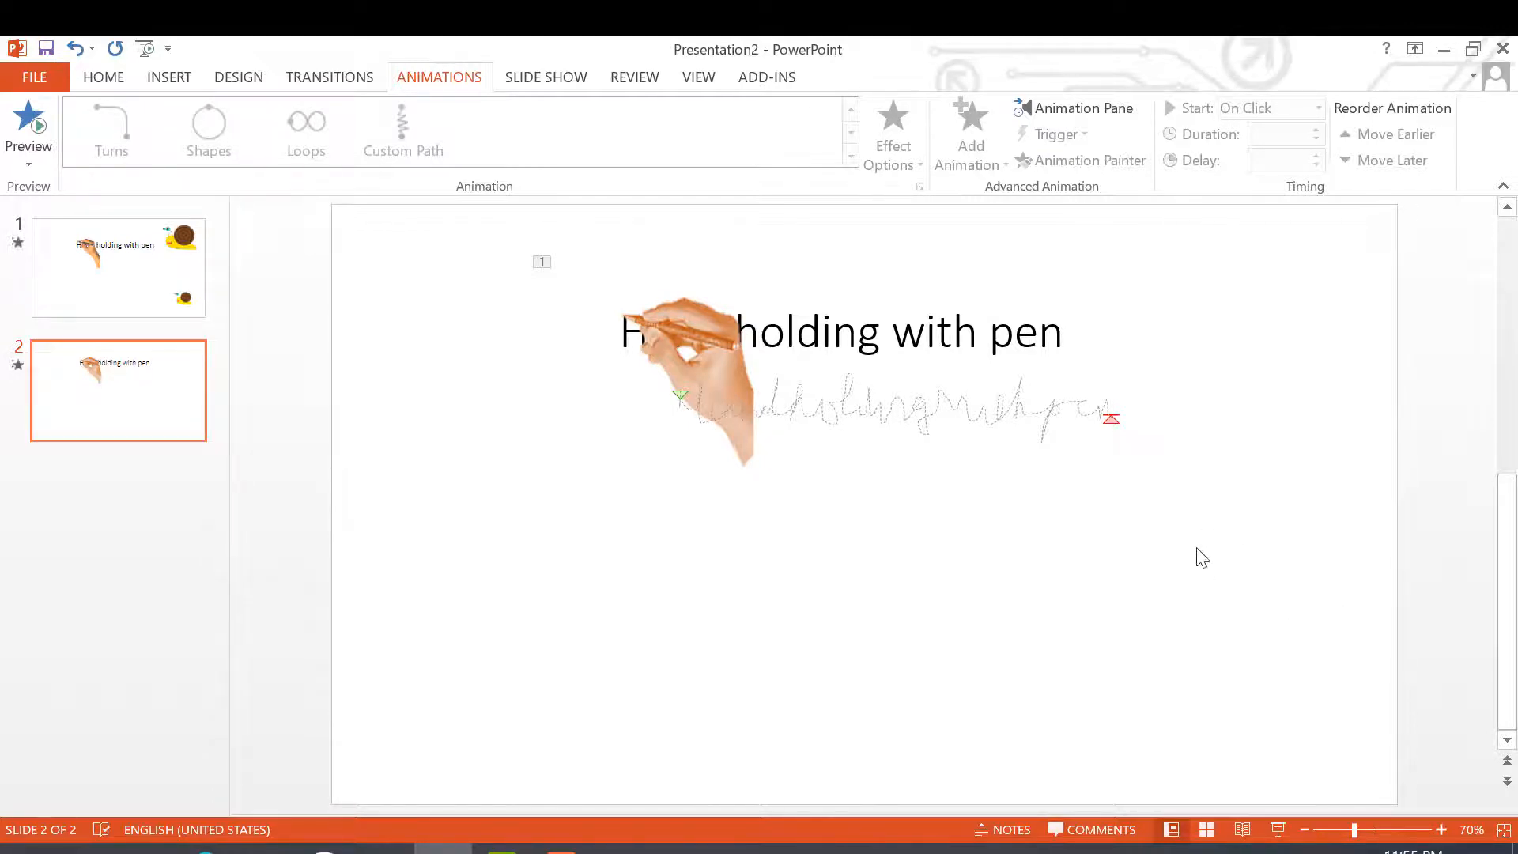
- Switch to the web browser, open Google in a new tab and search for "cartoon ốc sên"
key("alt+Tab")
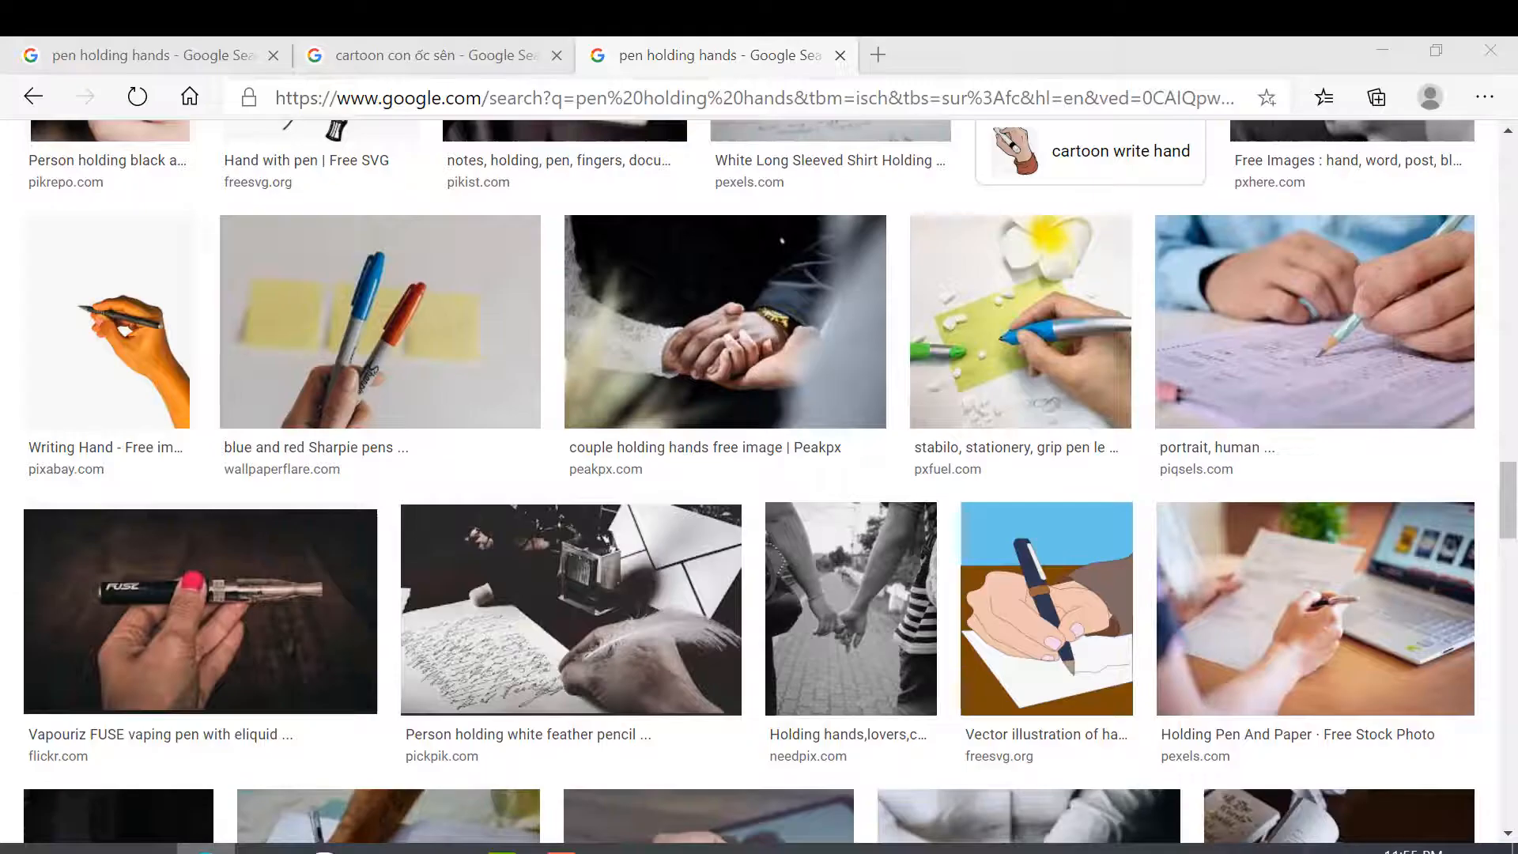
left_click(880, 68)
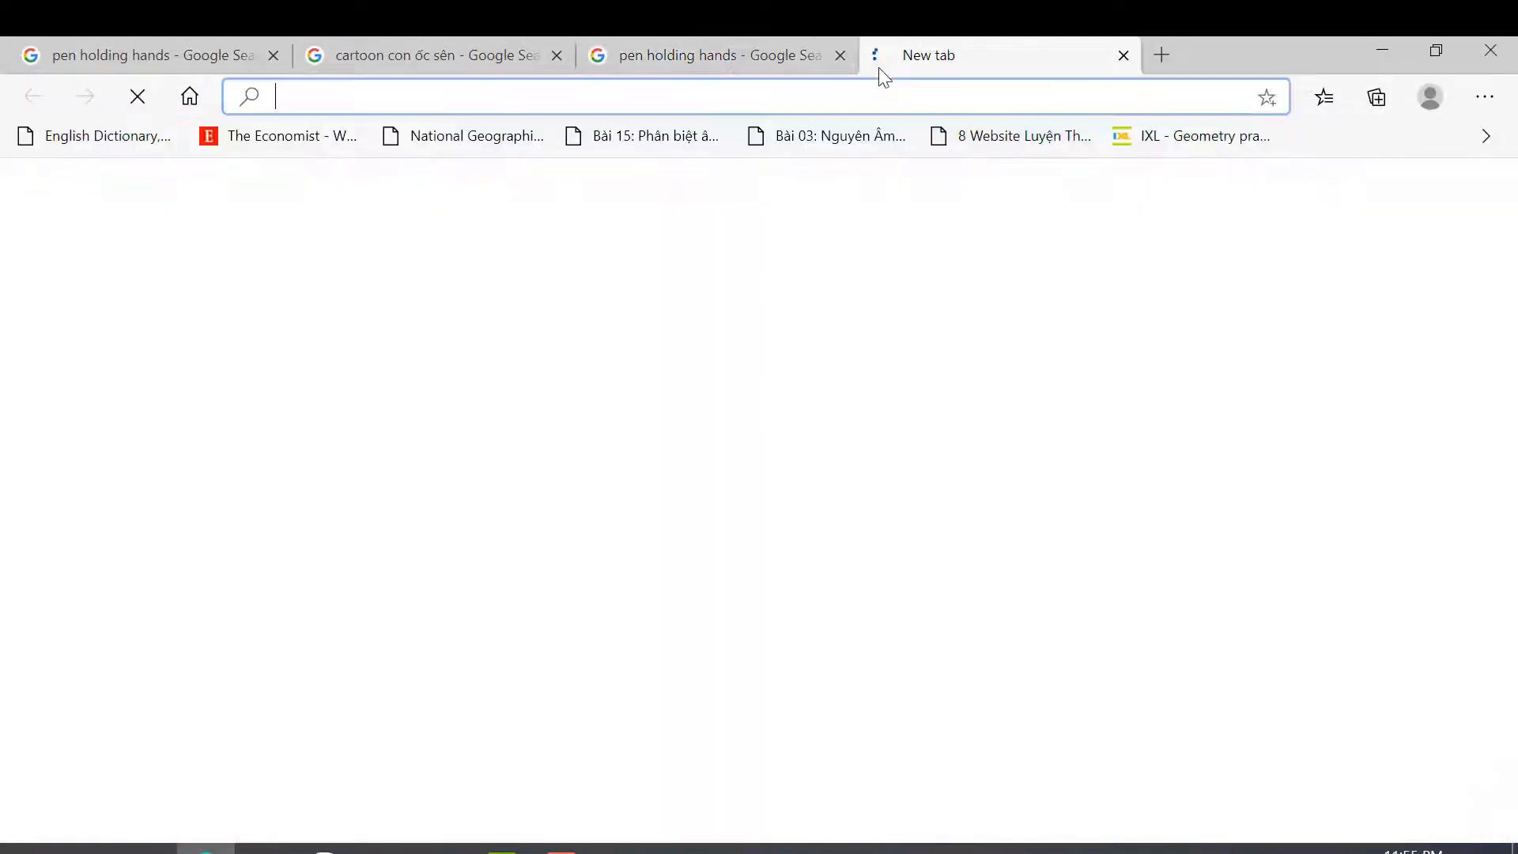
type("goo")
key("Return")
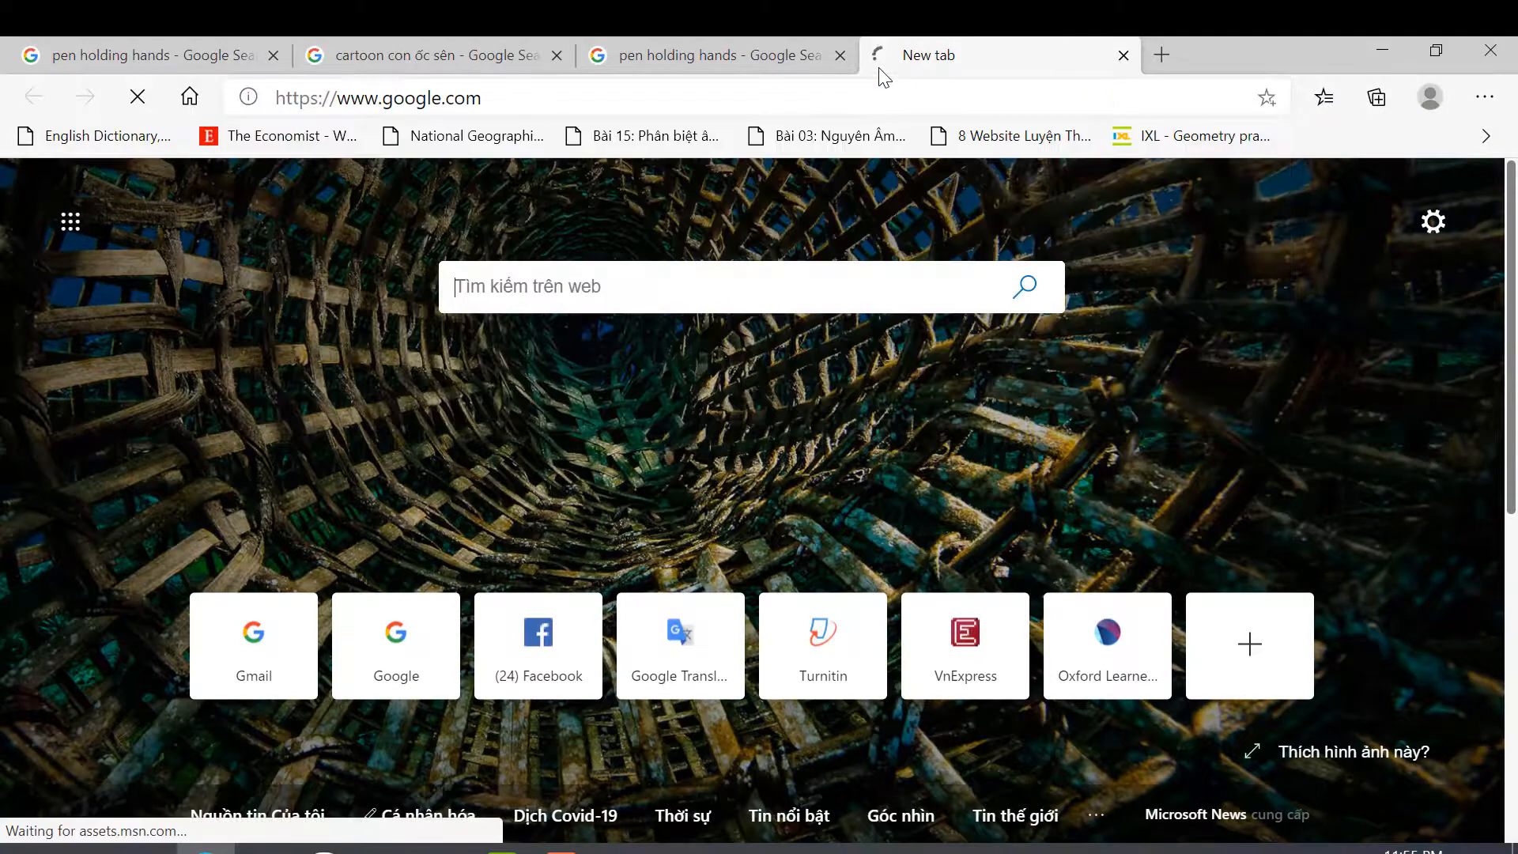
type("c")
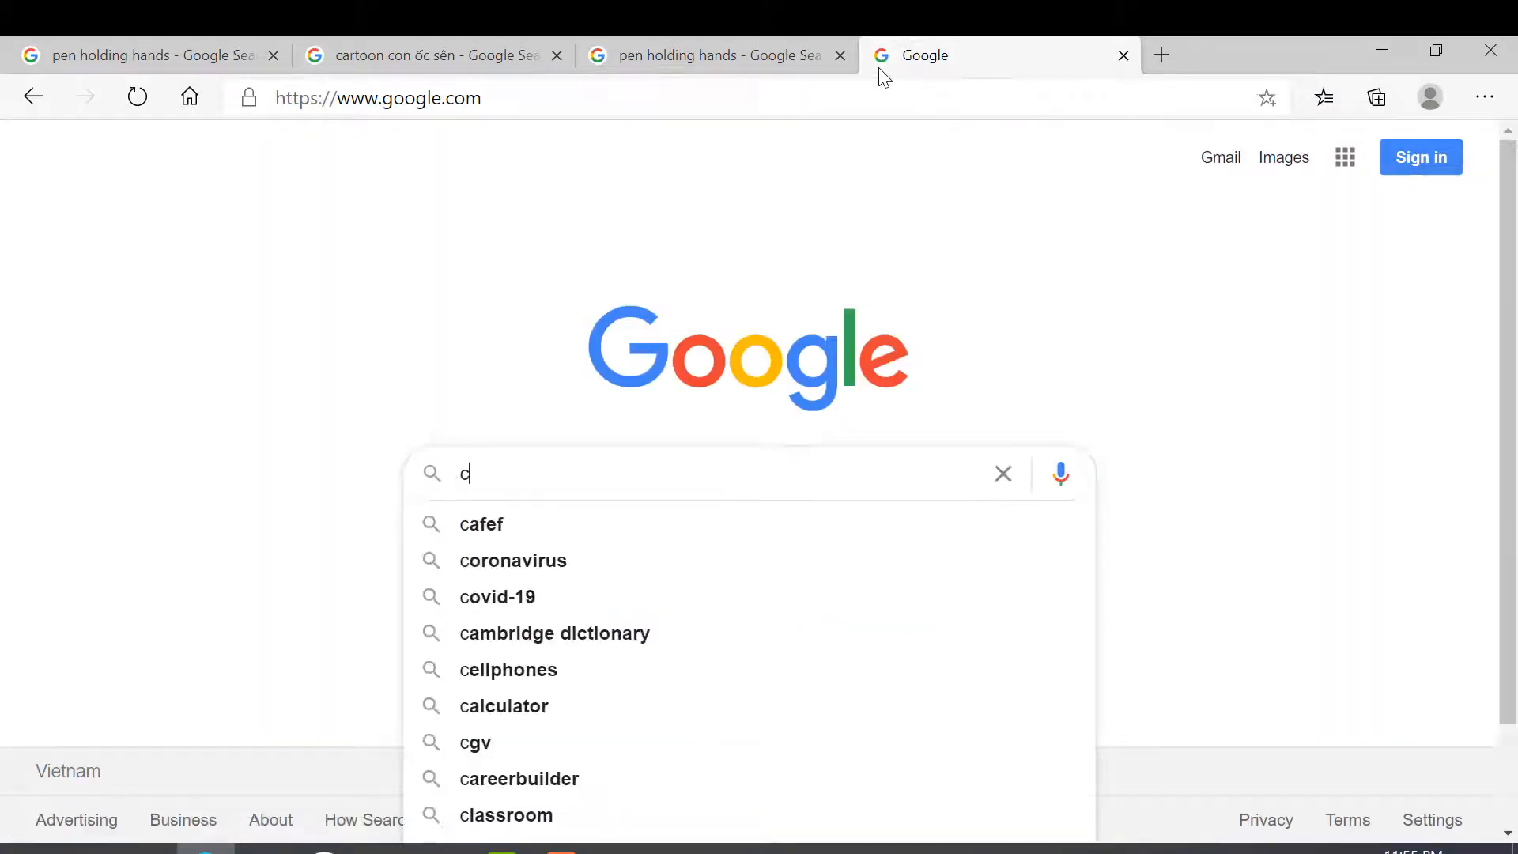
type("artoon ố")
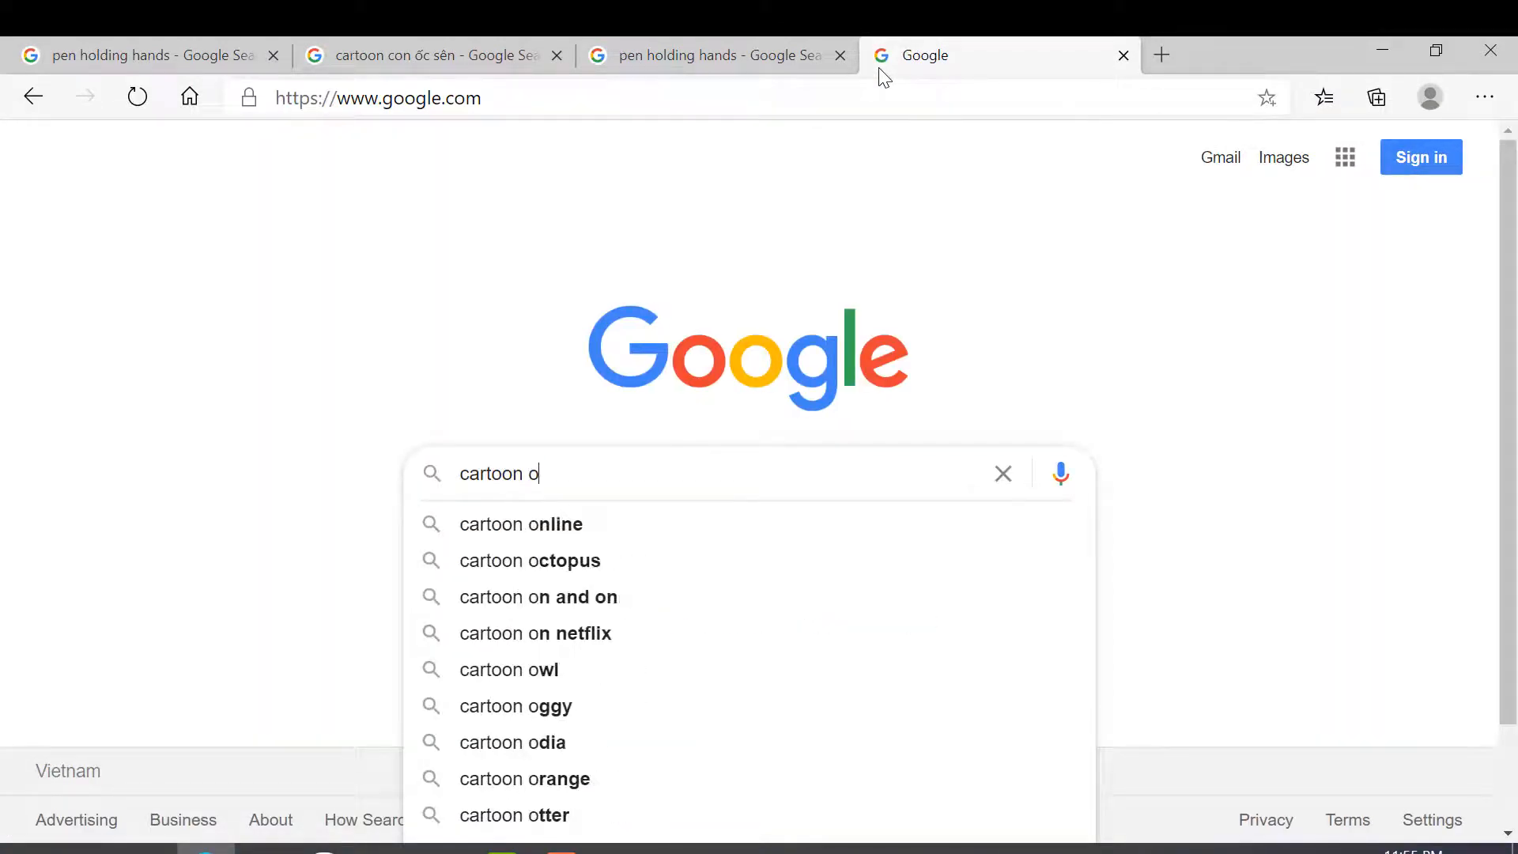
type("c s")
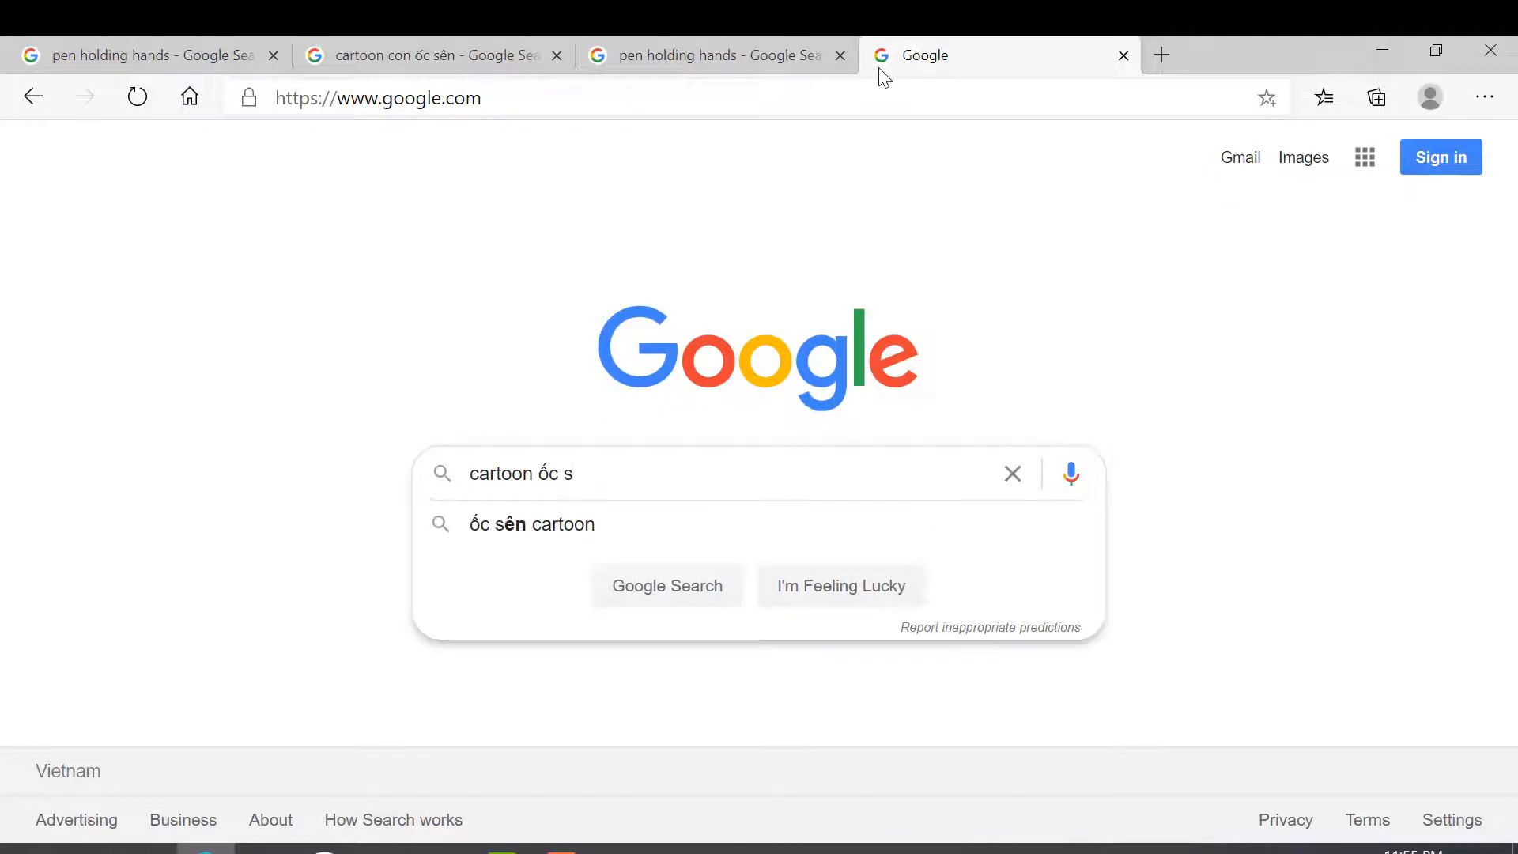
key("BackSpace")
type("e")
type("sên")
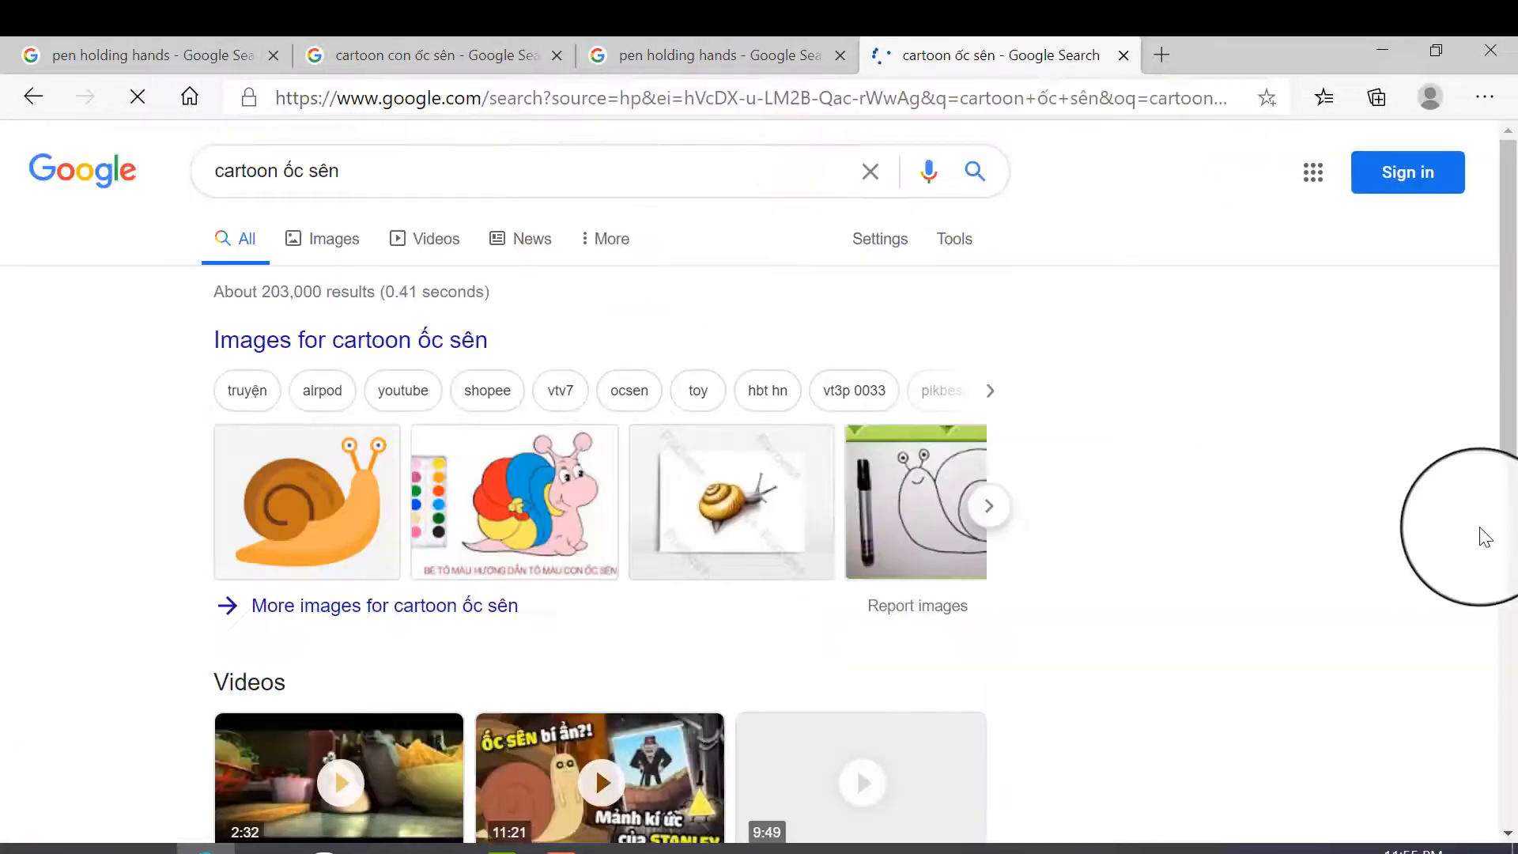
- Show the image results for the snail search and filter their usage rights to Labeled for Reuse
scroll(1026, 671, "down", 2)
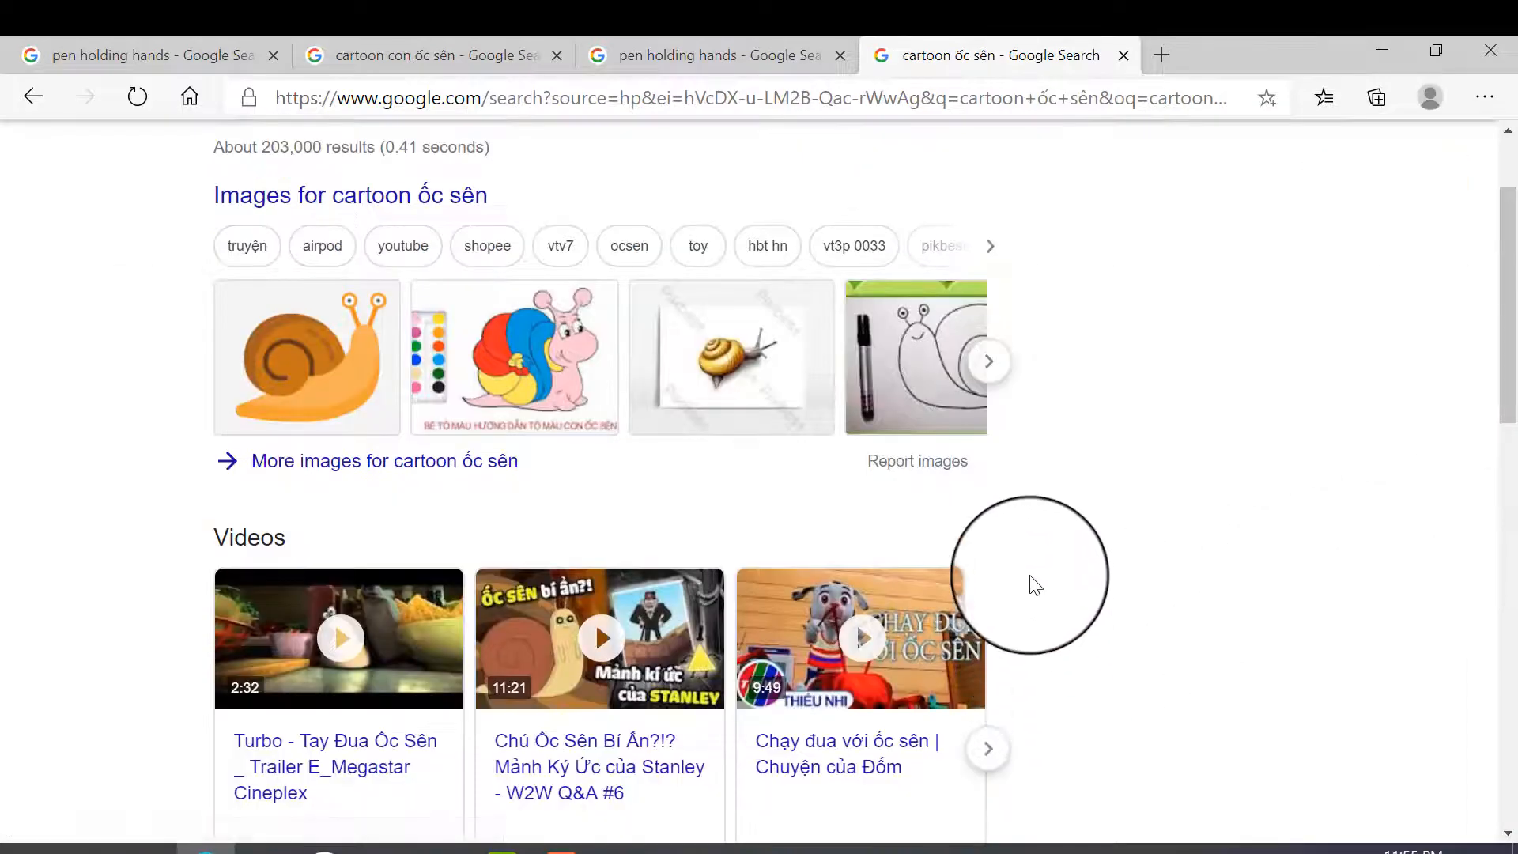
left_click(990, 362)
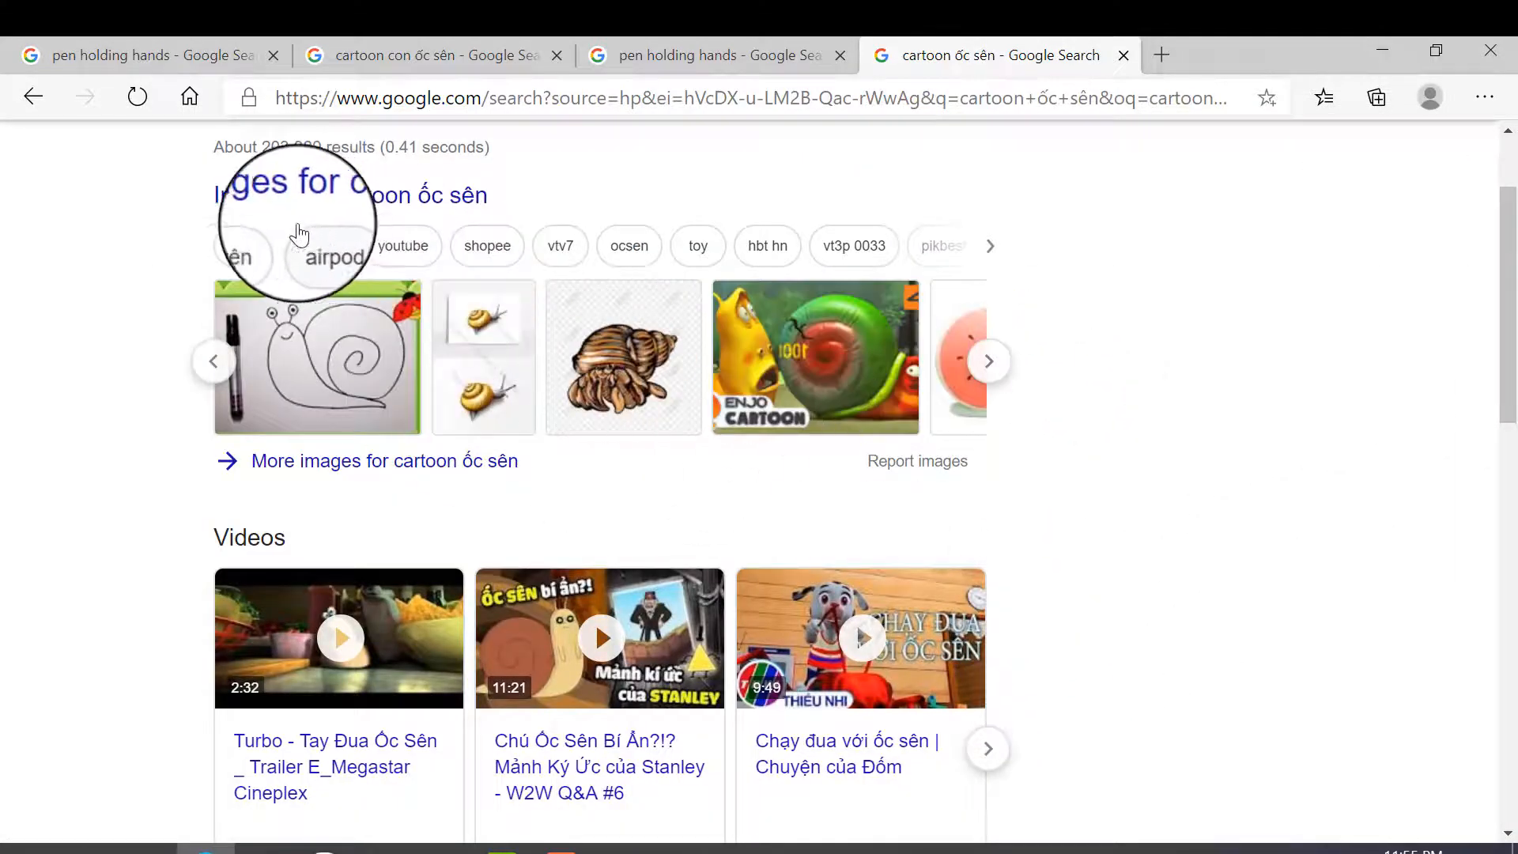
scroll(408, 427, "up", 2)
left_click(314, 243)
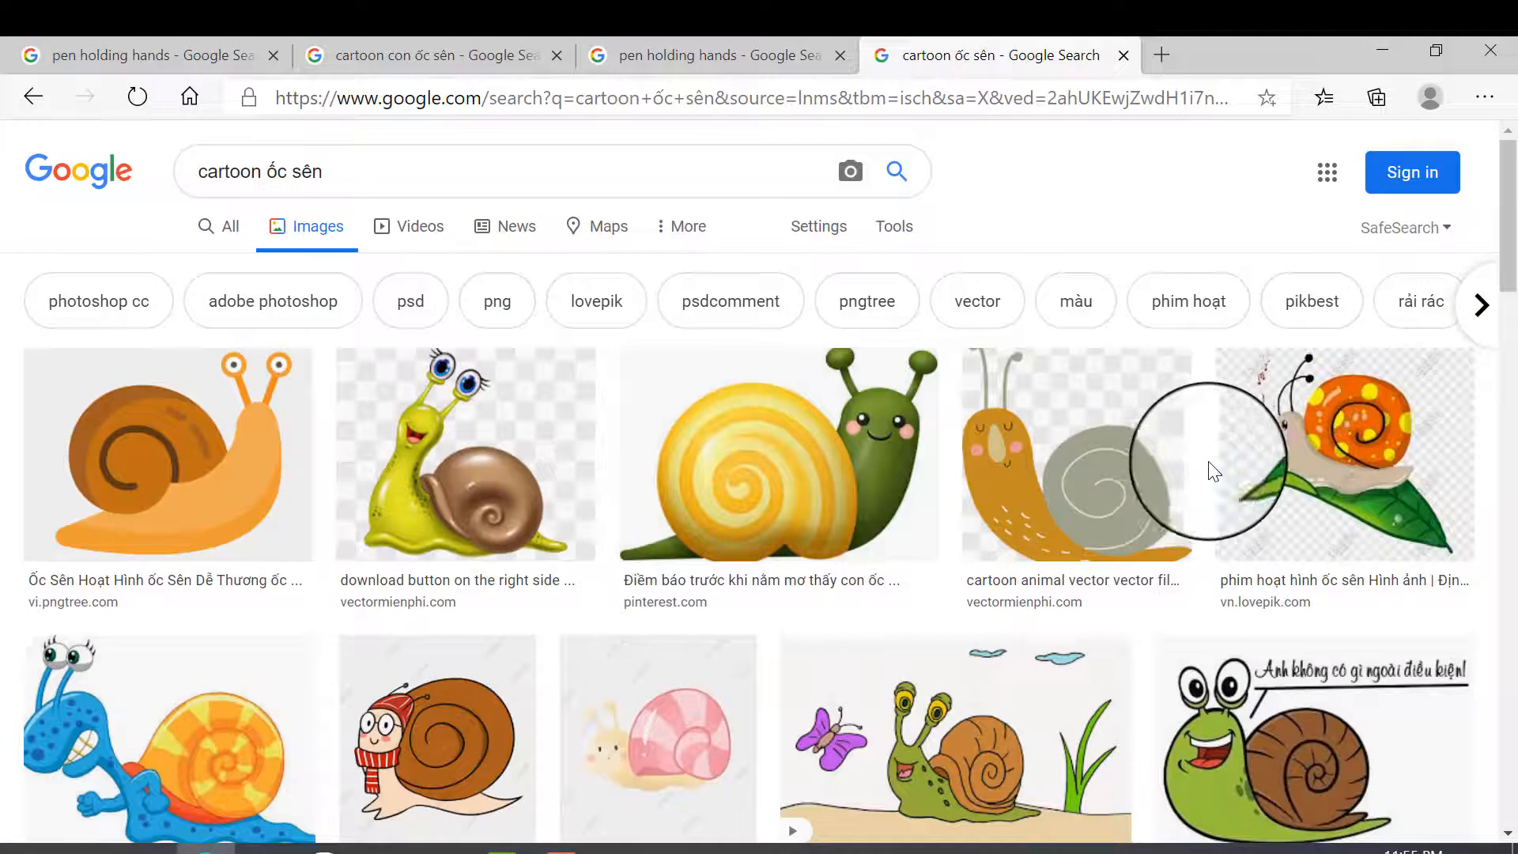
left_click(894, 226)
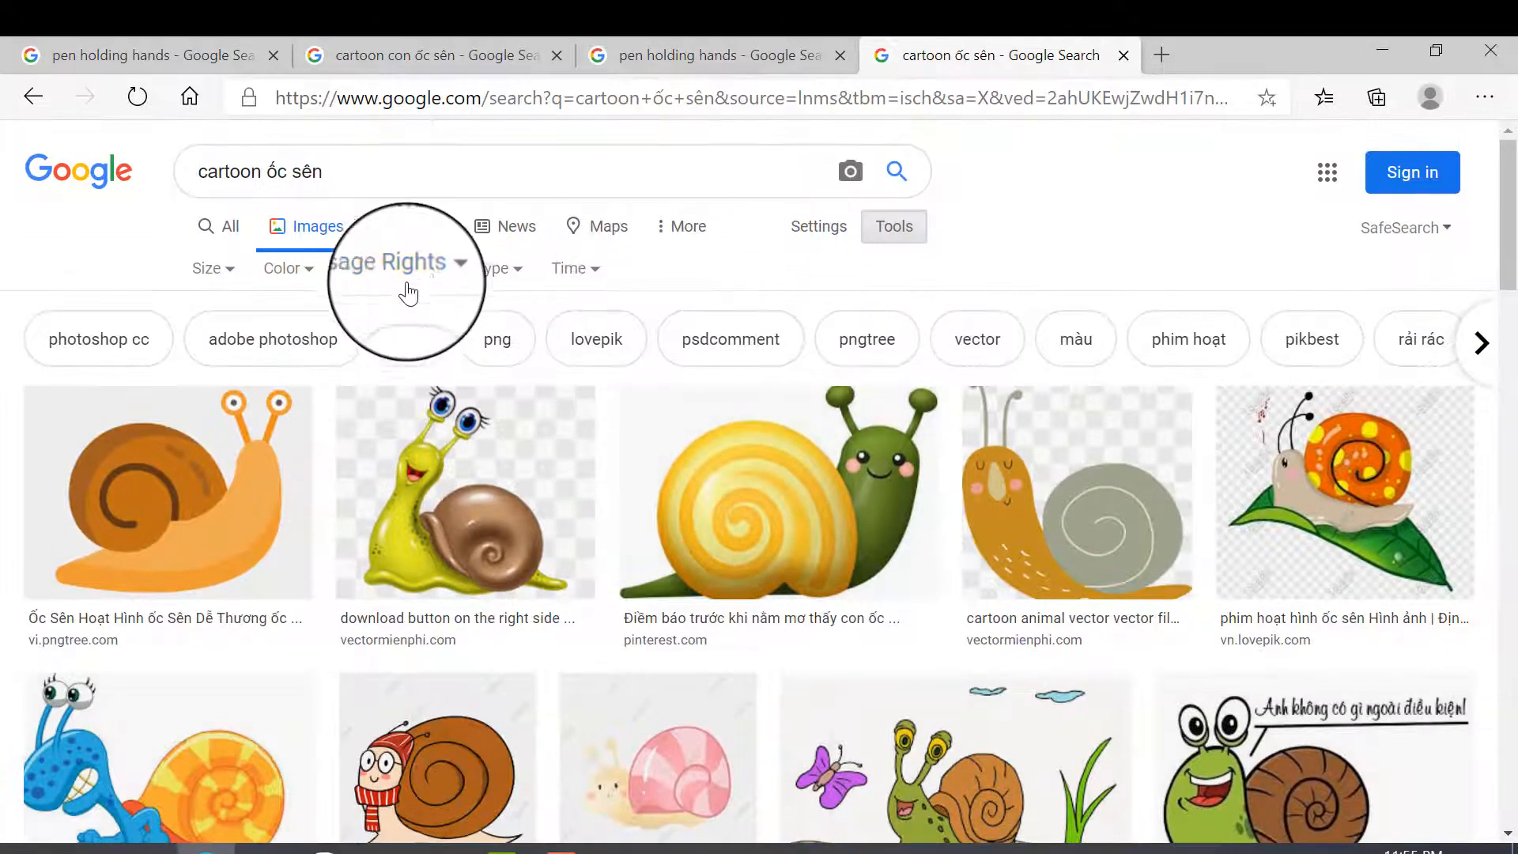
left_click(391, 268)
left_click(402, 381)
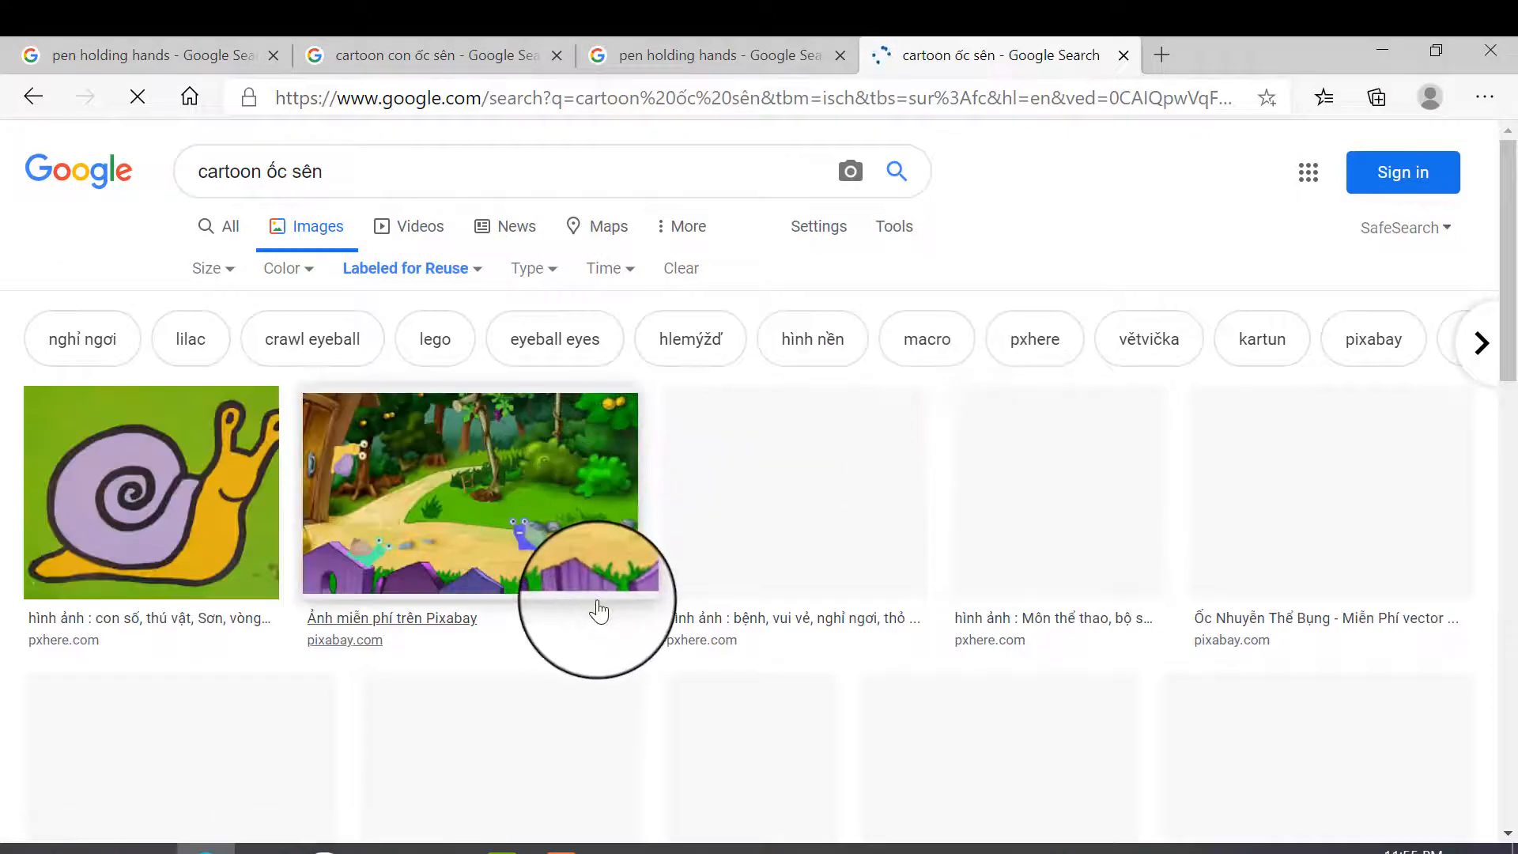
- Open the Pixabay picture of the yellow snail with a brown spiral shell and copy the image
scroll(648, 608, "down", 2)
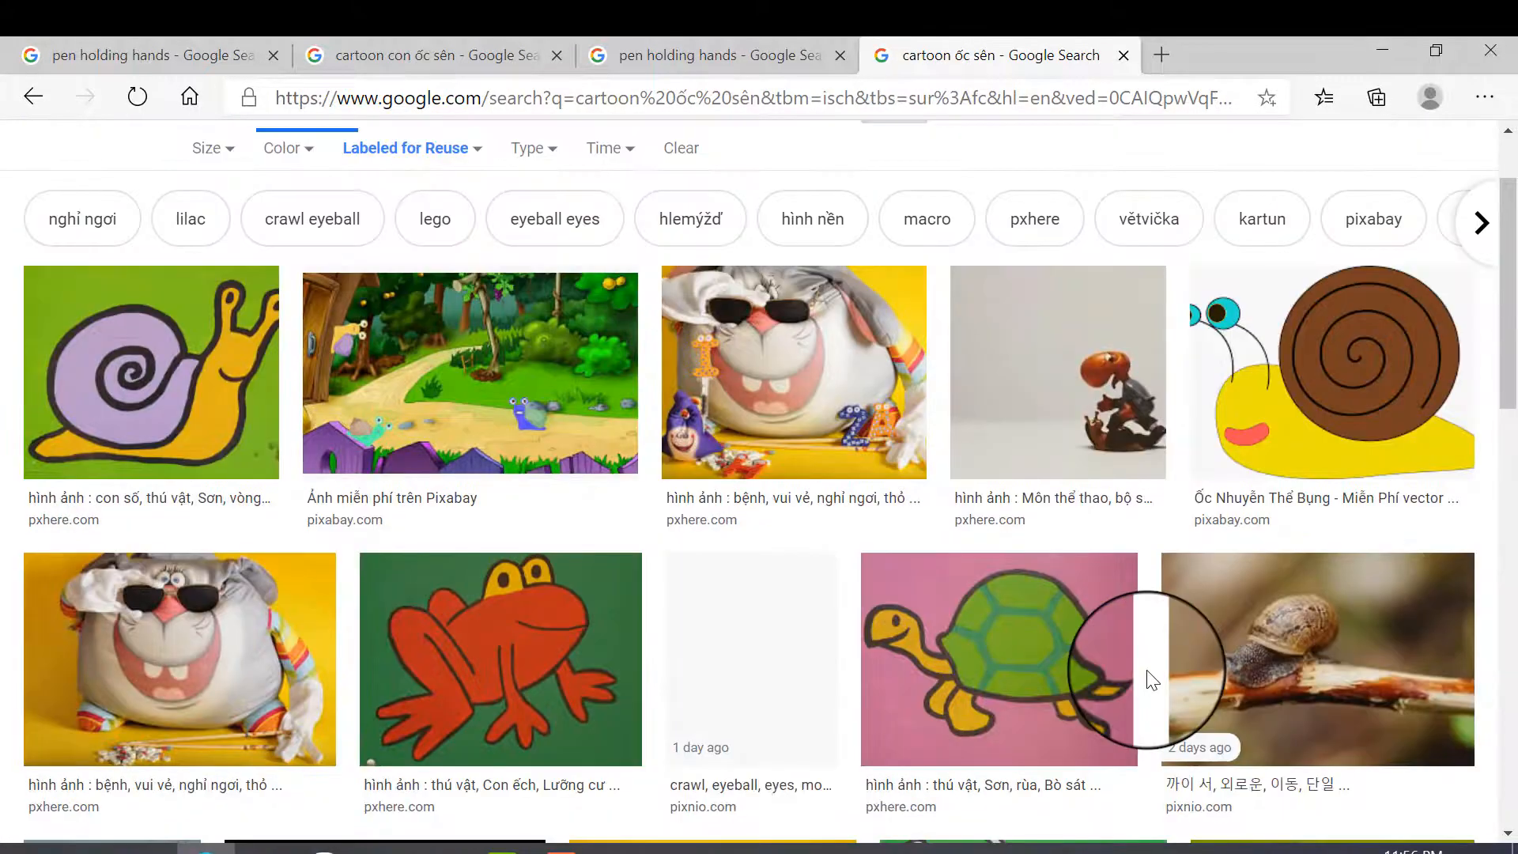
left_click(1261, 369)
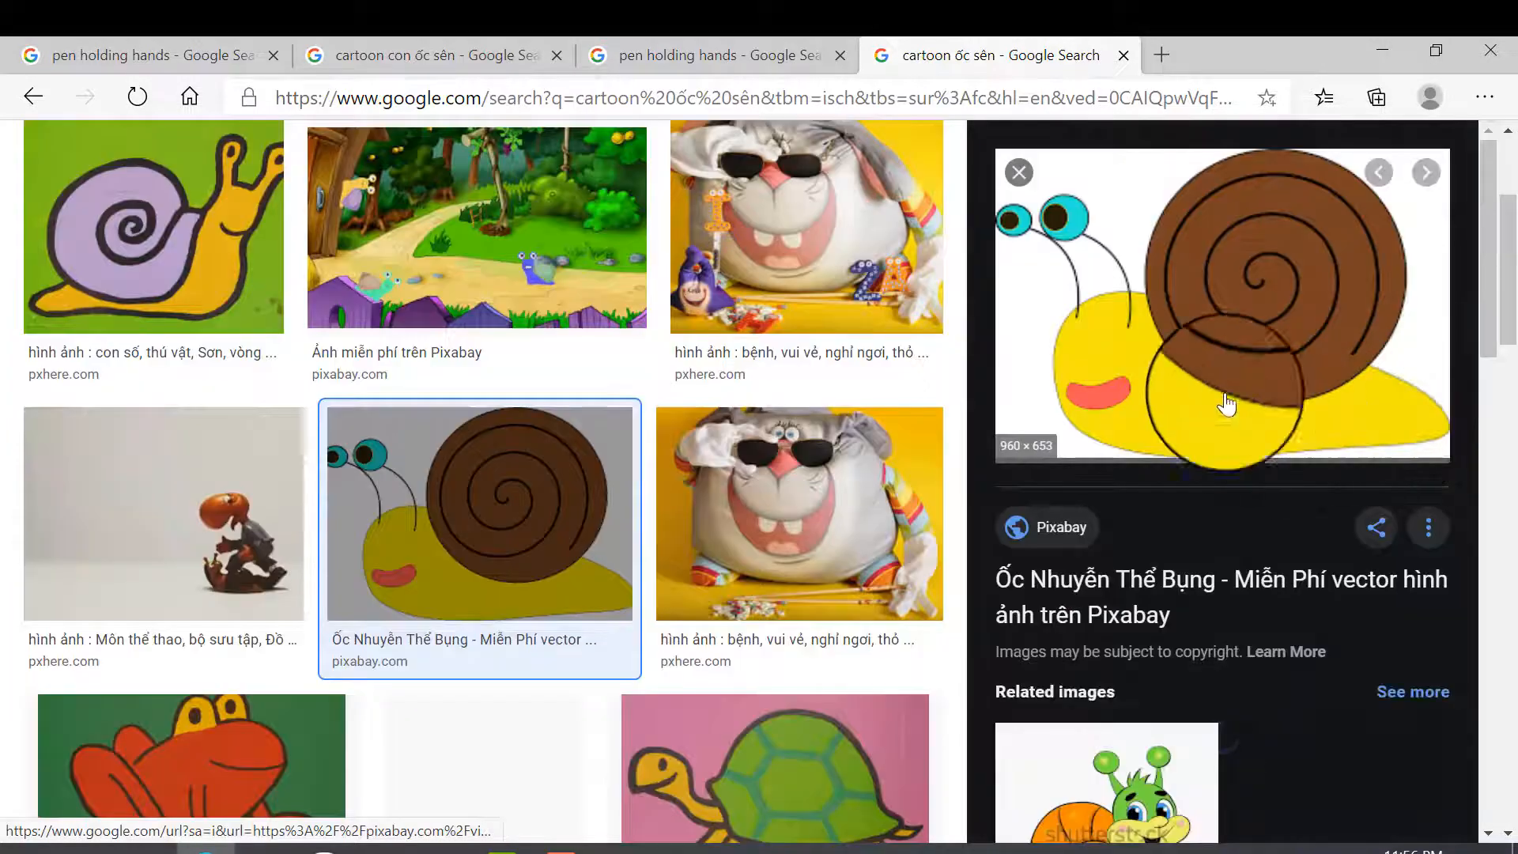
right_click(1116, 274)
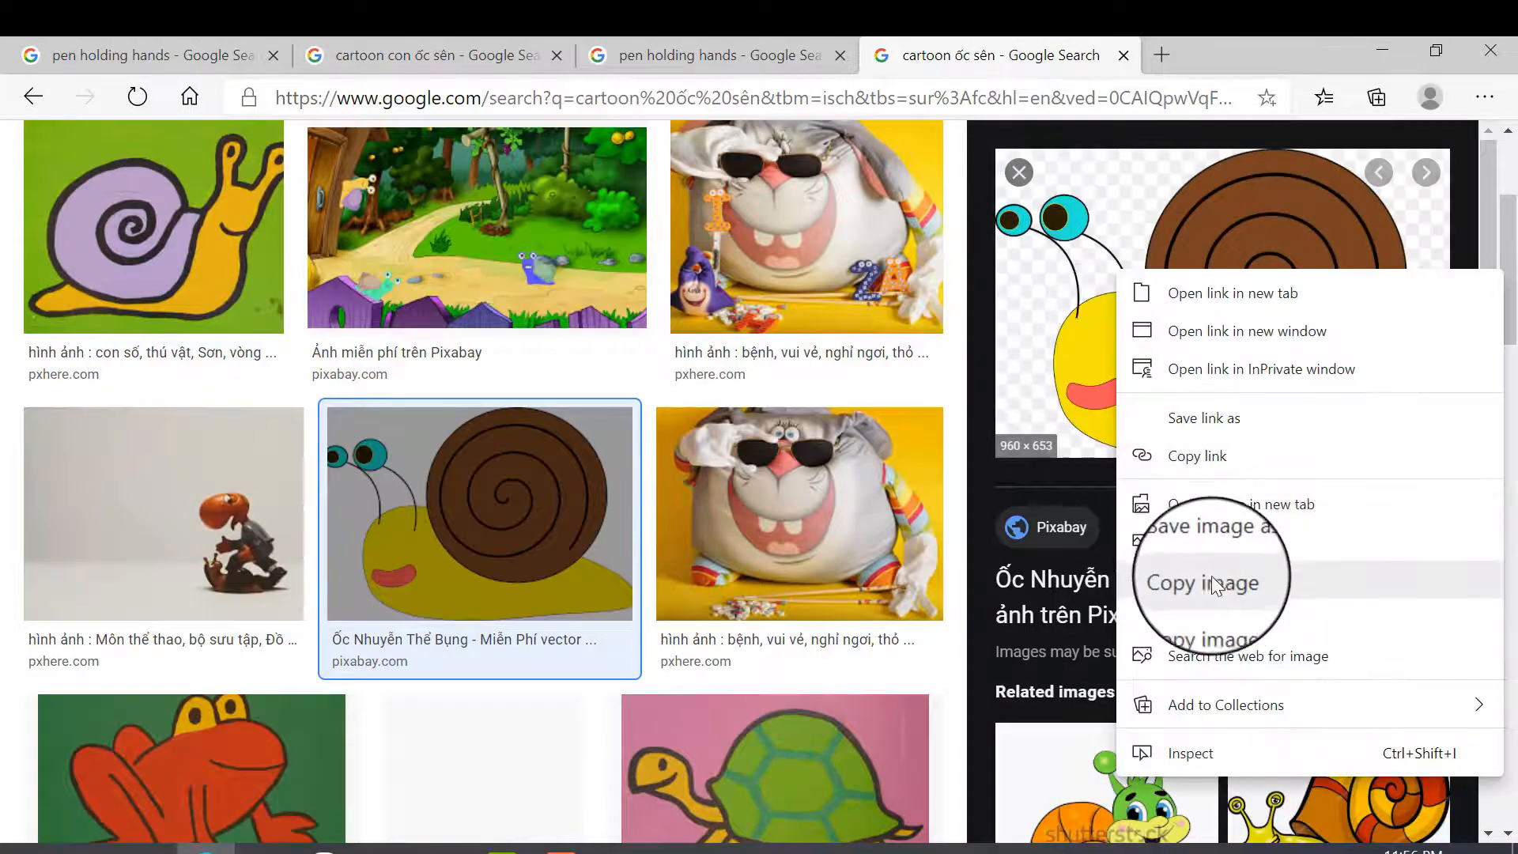
left_click(1211, 577)
- Paste the snail picture onto slide 2 in PowerPoint, shrink it and place it to the right of the title
left_click(565, 849)
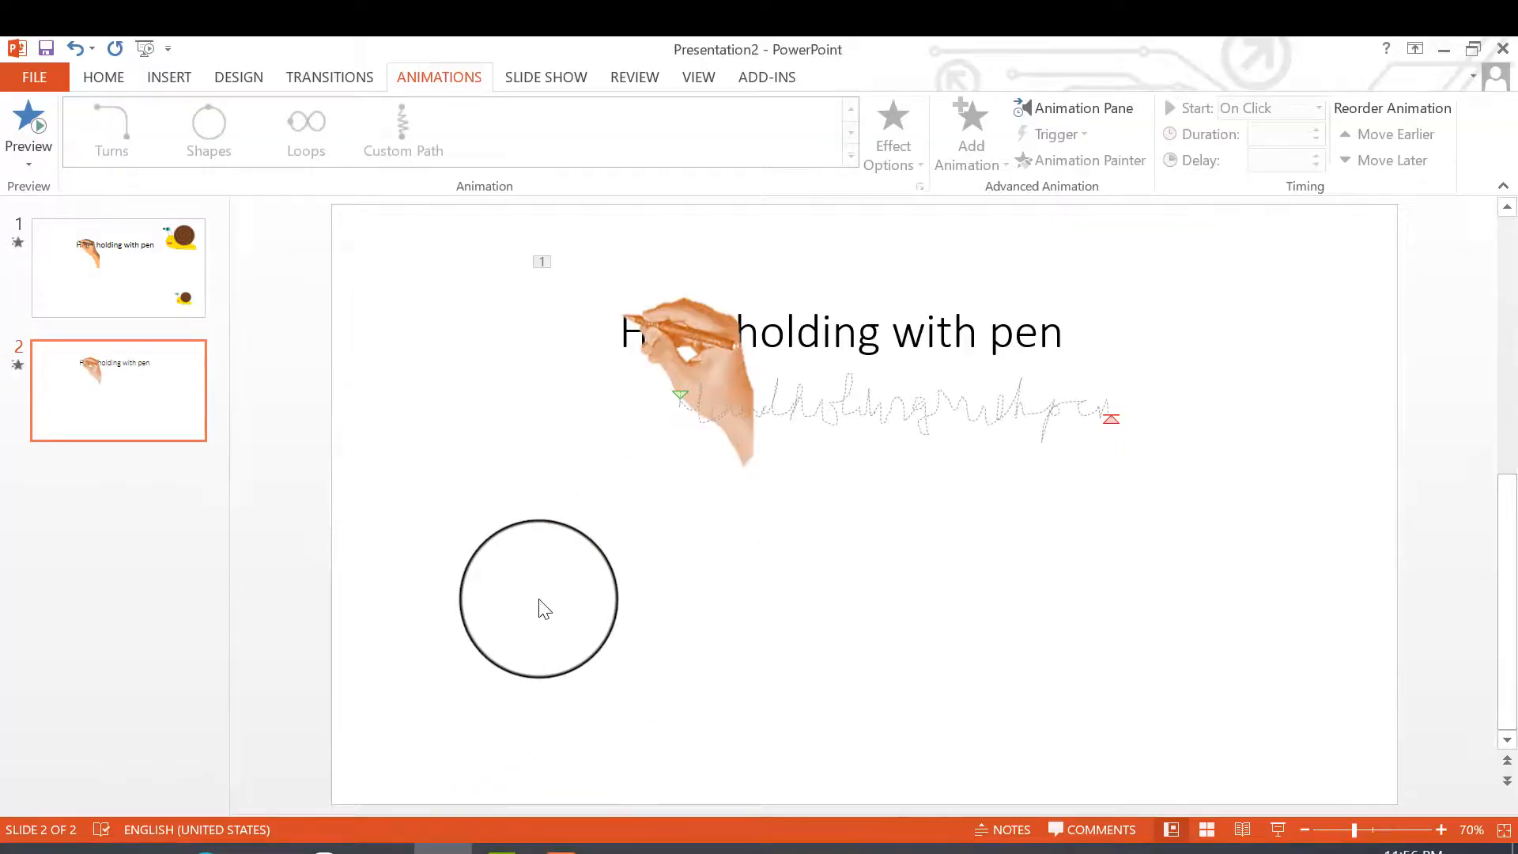
key("ctrl+v")
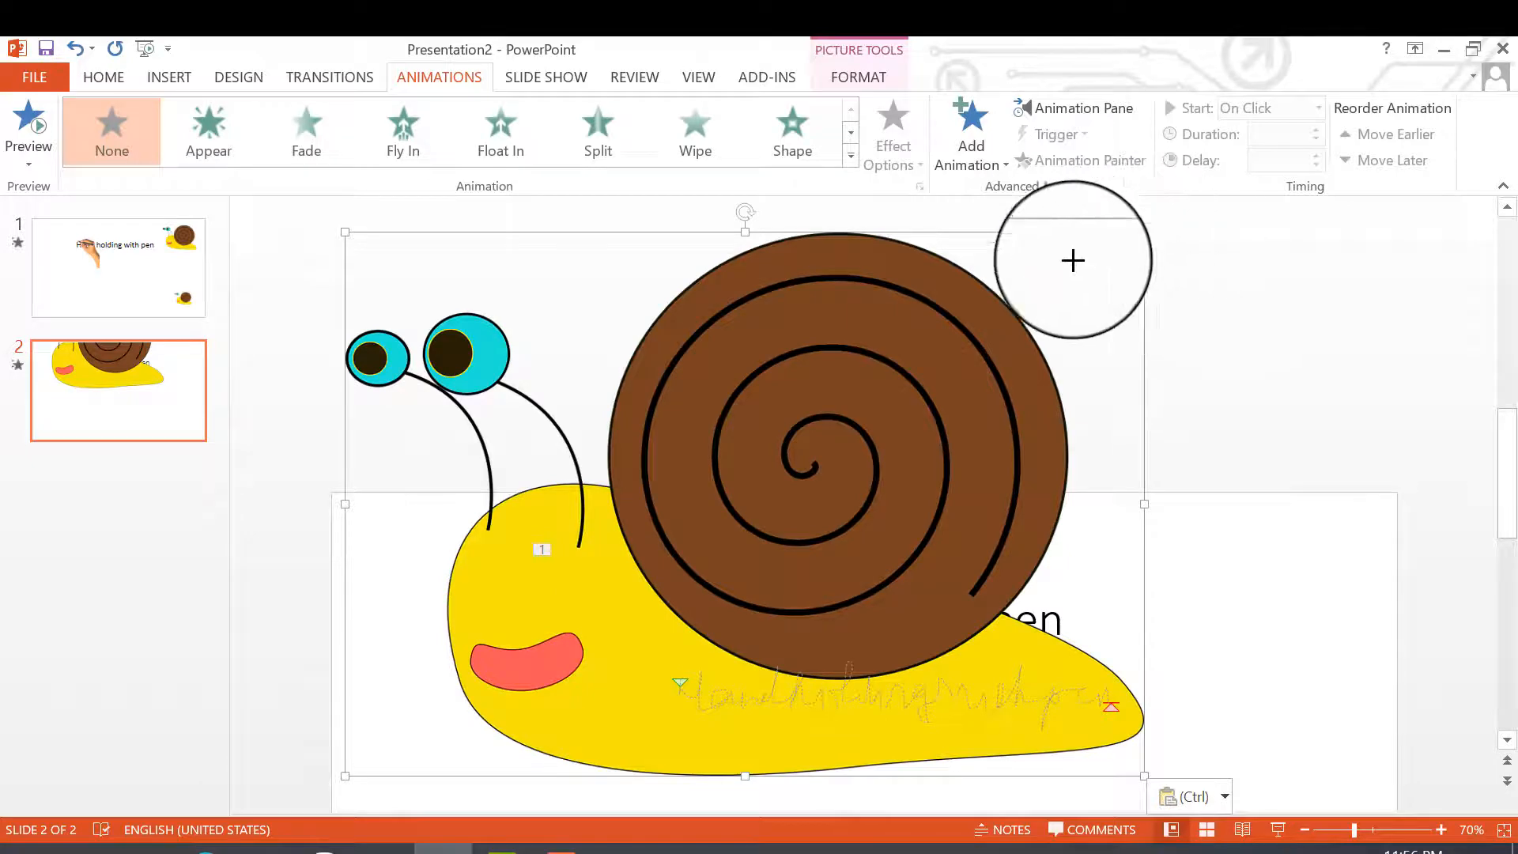
left_click_drag(1073, 260, 596, 589)
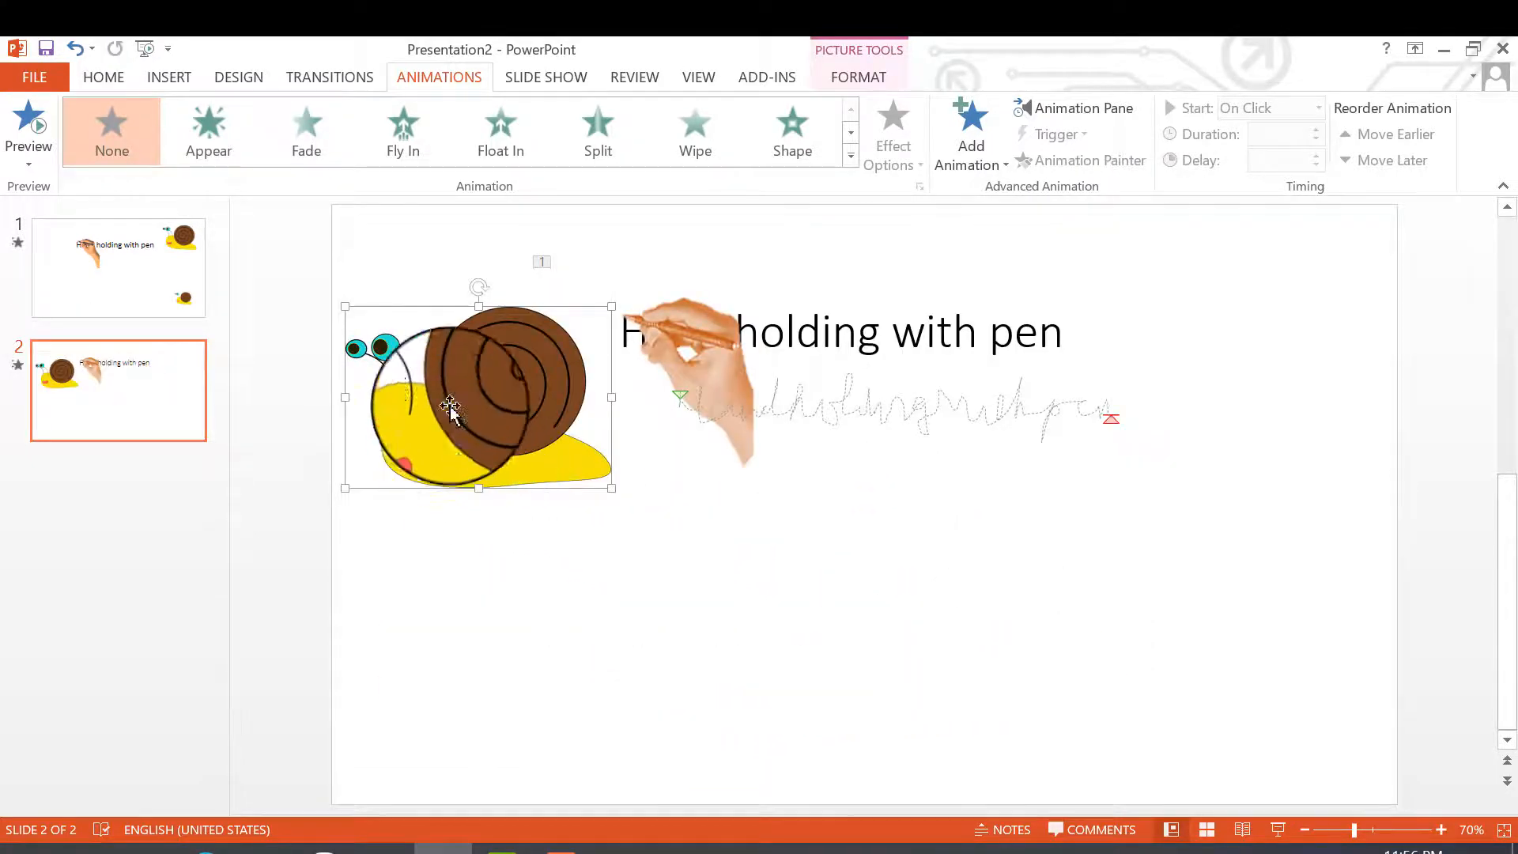
left_click_drag(611, 306, 534, 361)
left_click_drag(464, 414, 1232, 364)
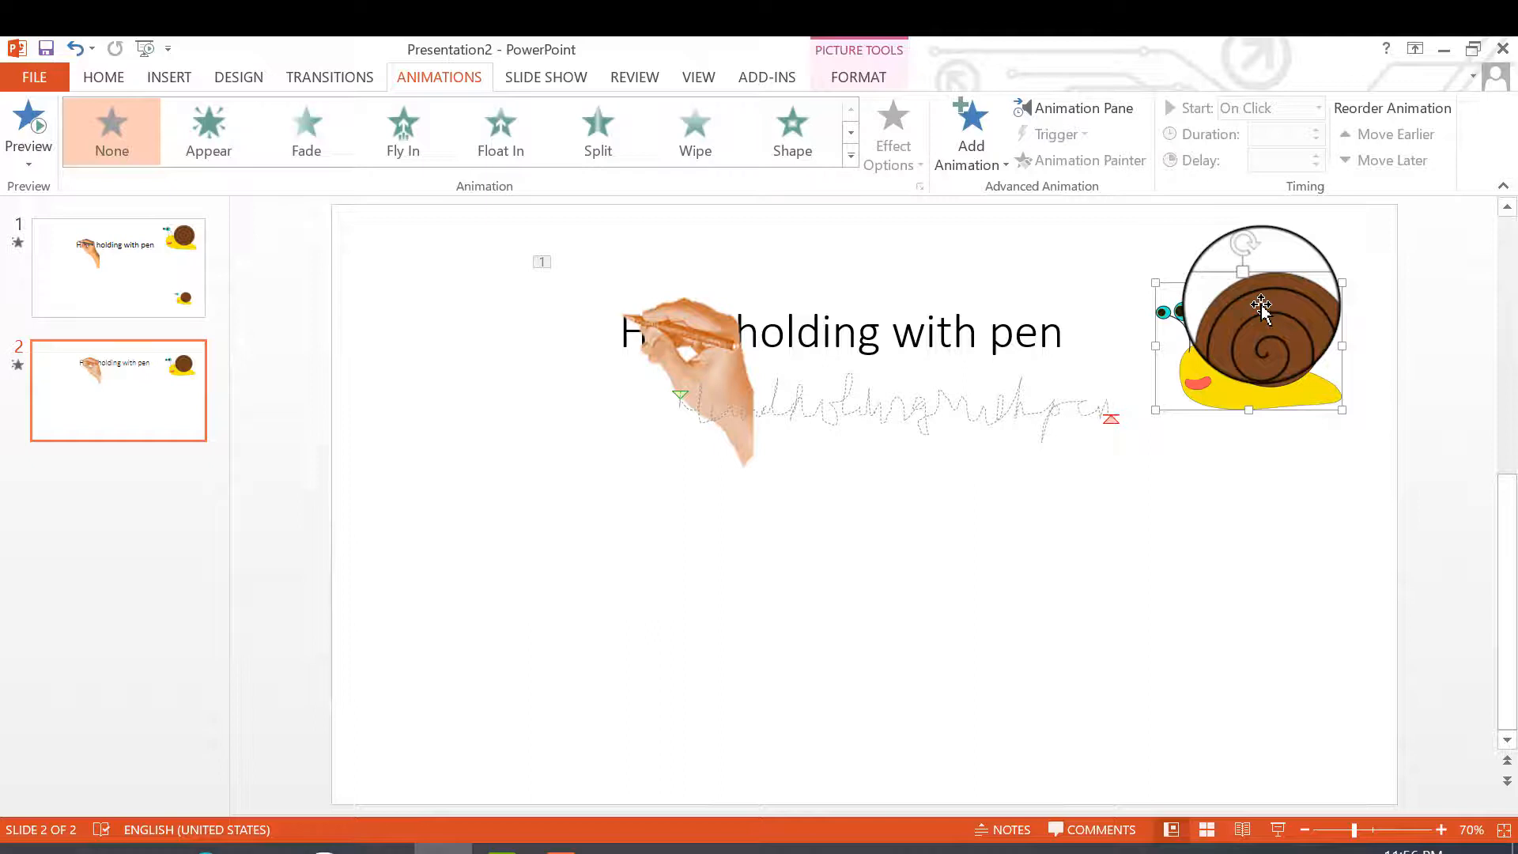
left_click(1127, 690)
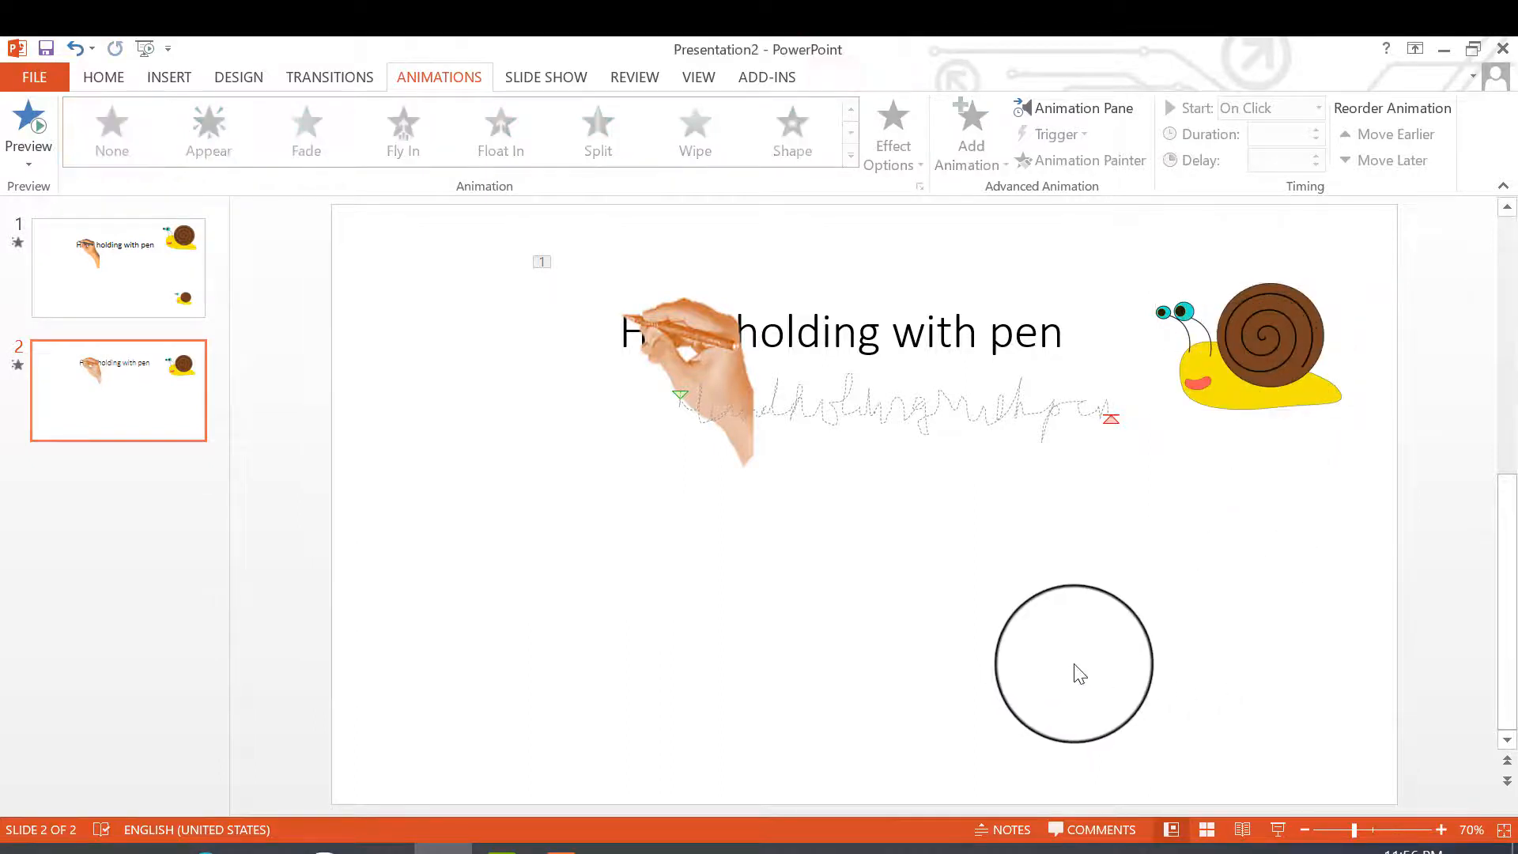
- Paste a second snail into the slide's lower right corner and make it smaller than the first
key("ctrl+v")
left_click_drag(1275, 356, 1287, 711)
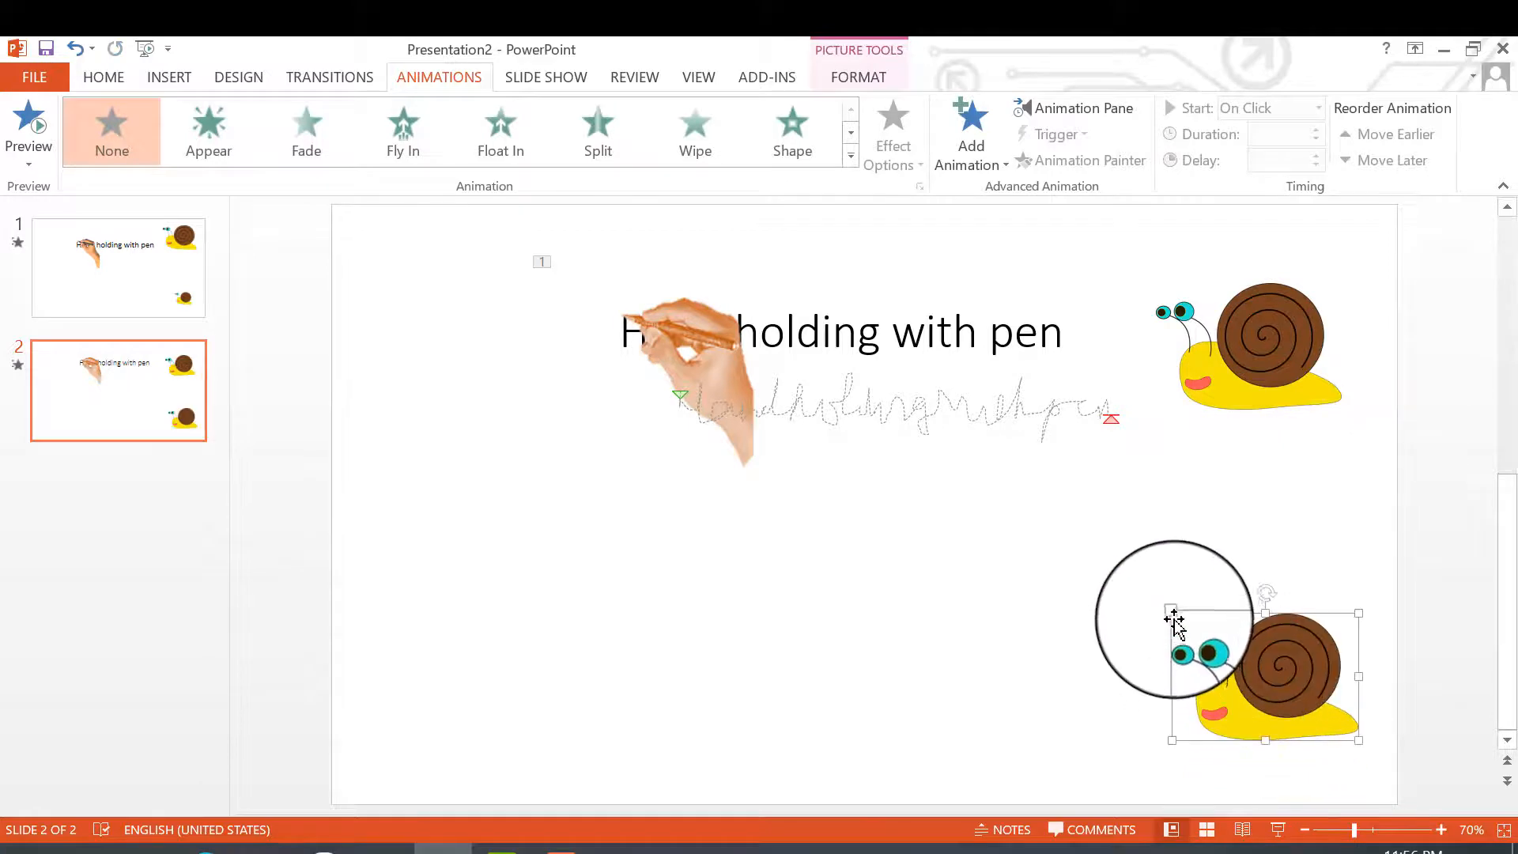
left_click_drag(1170, 609, 1205, 658)
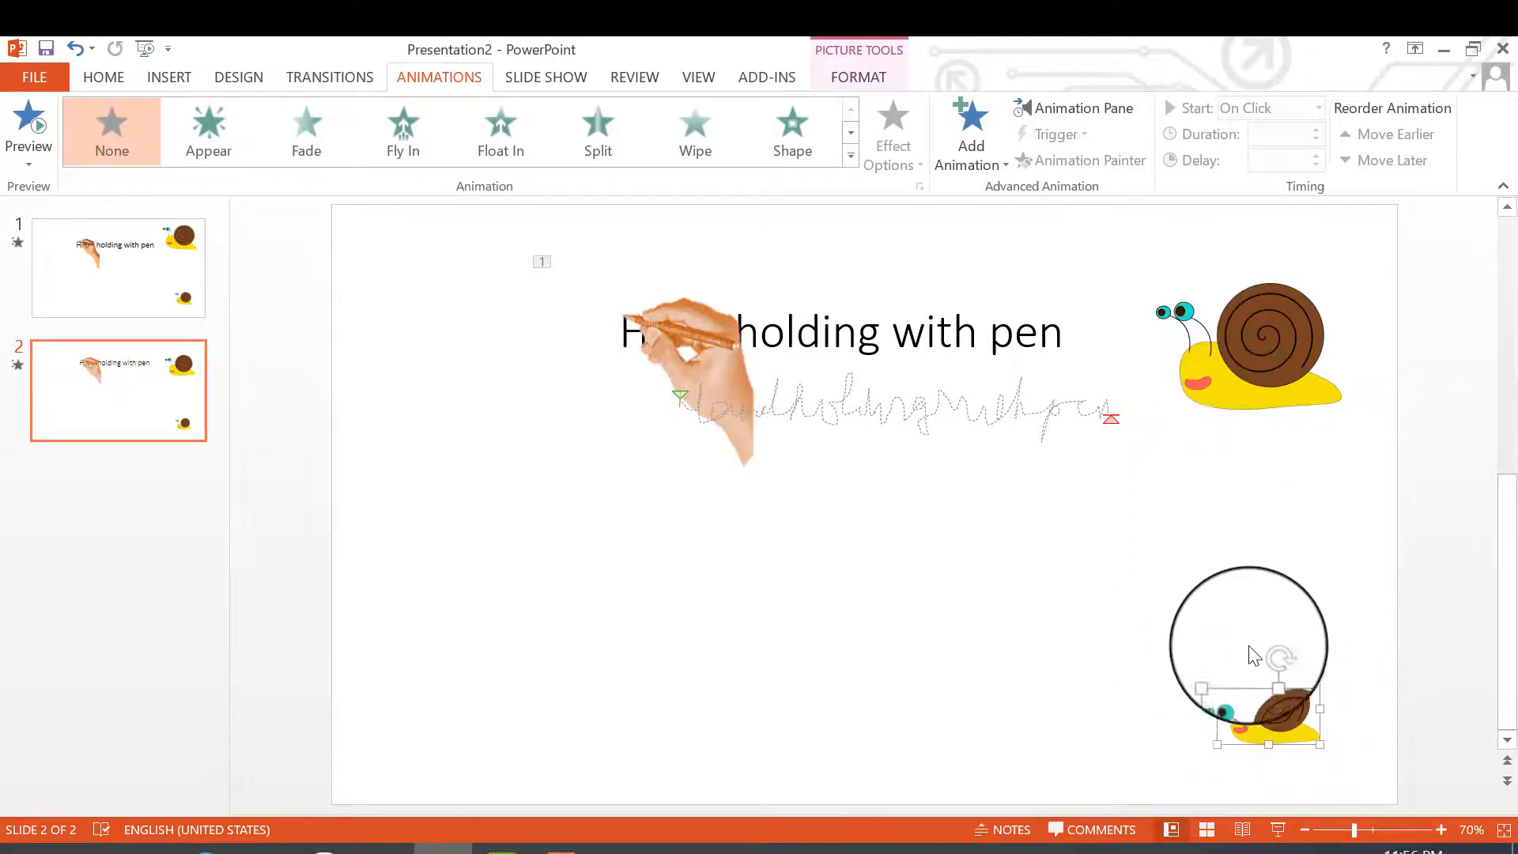
- Apply a Custom Path animation to the large snail, drawing it down and then across to the slide's lower left
left_click(1232, 351)
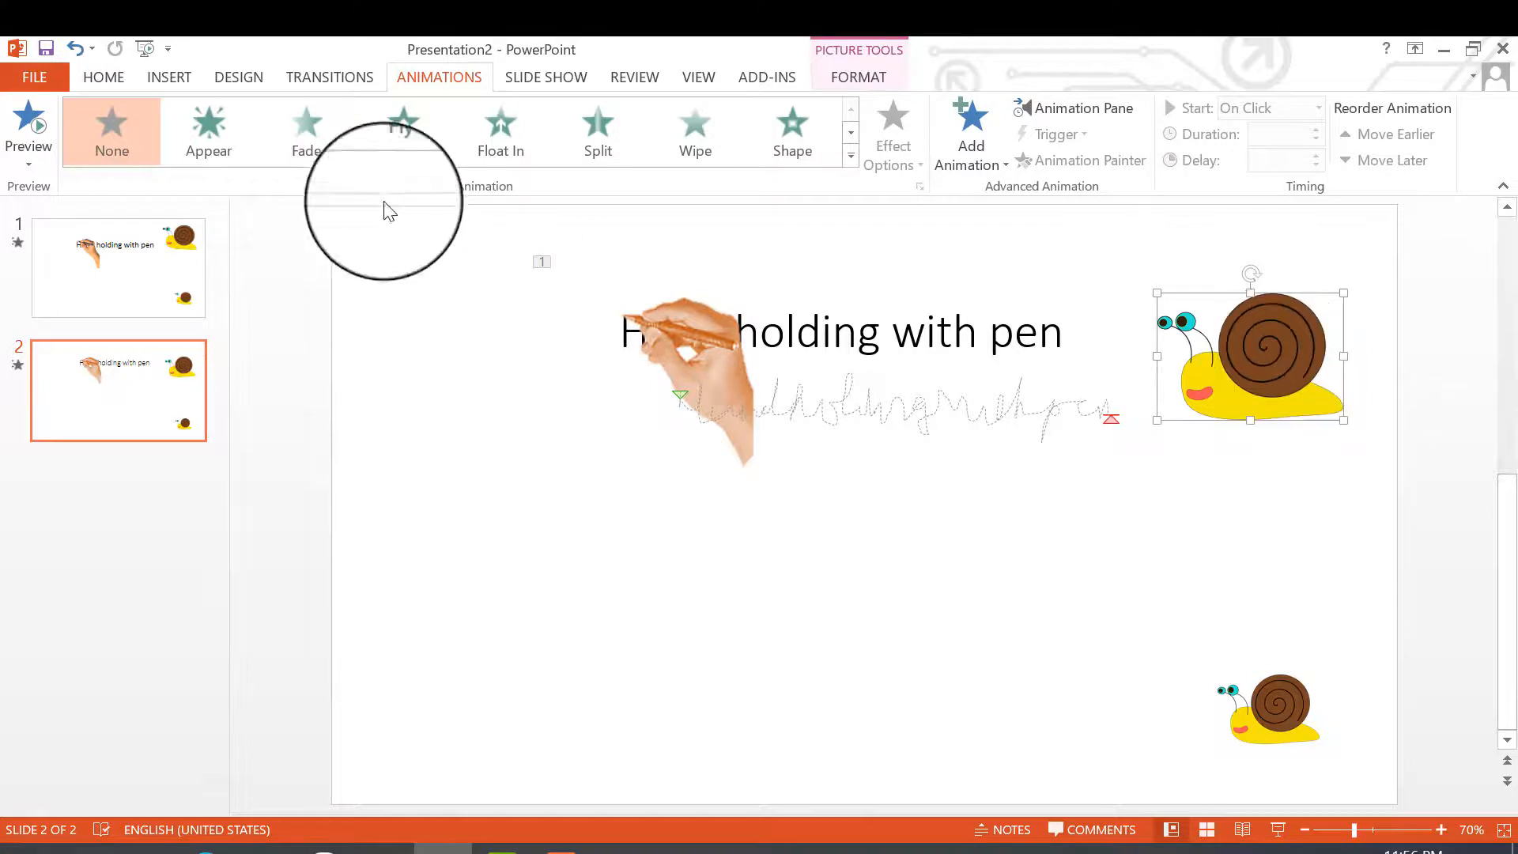
left_click(337, 79)
left_click(441, 77)
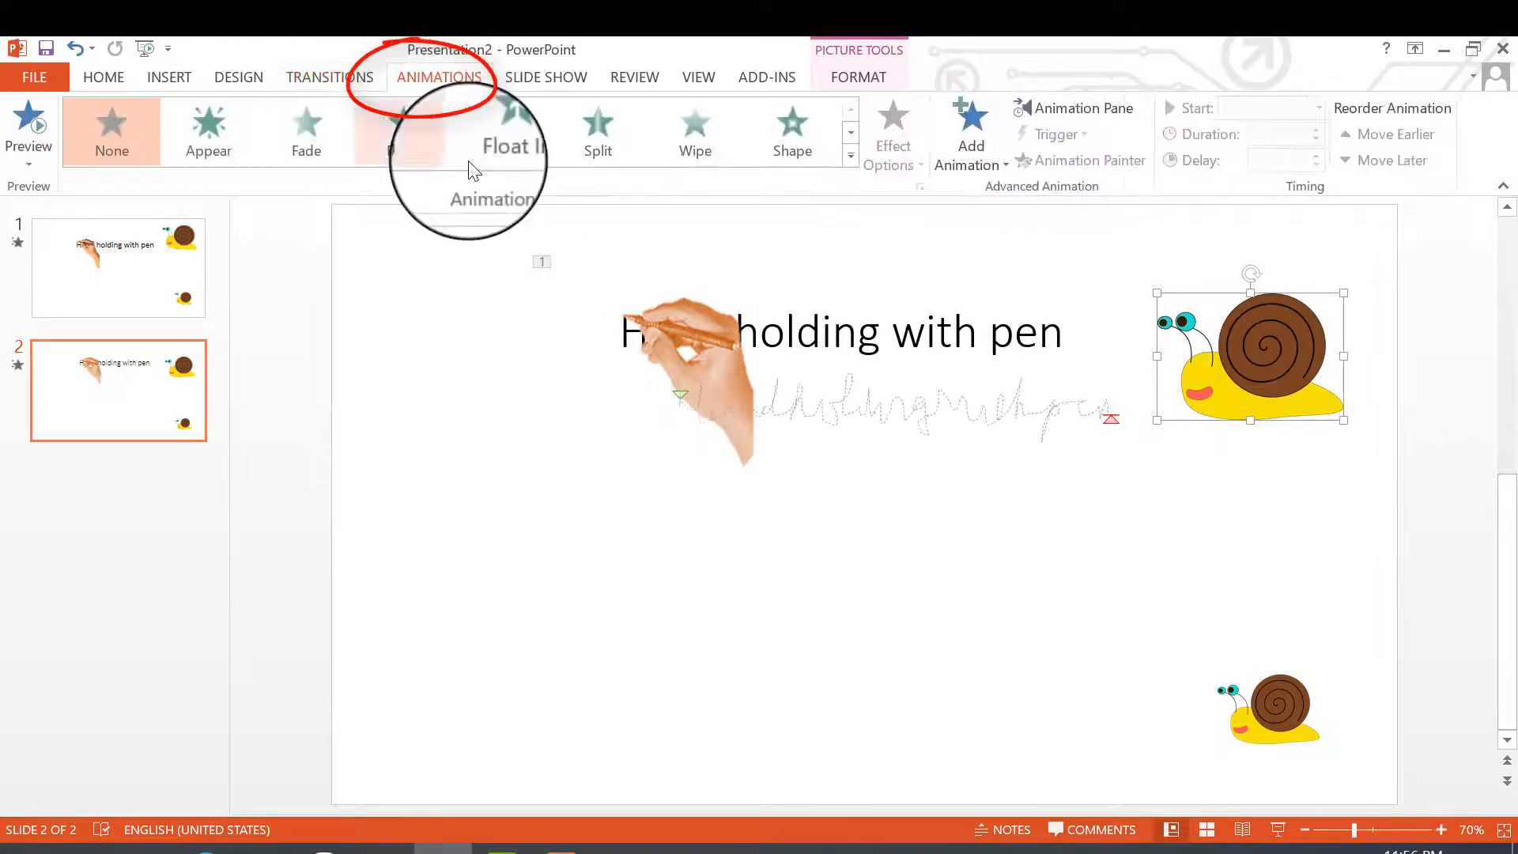
left_click(850, 160)
scroll(811, 261, "down", 2)
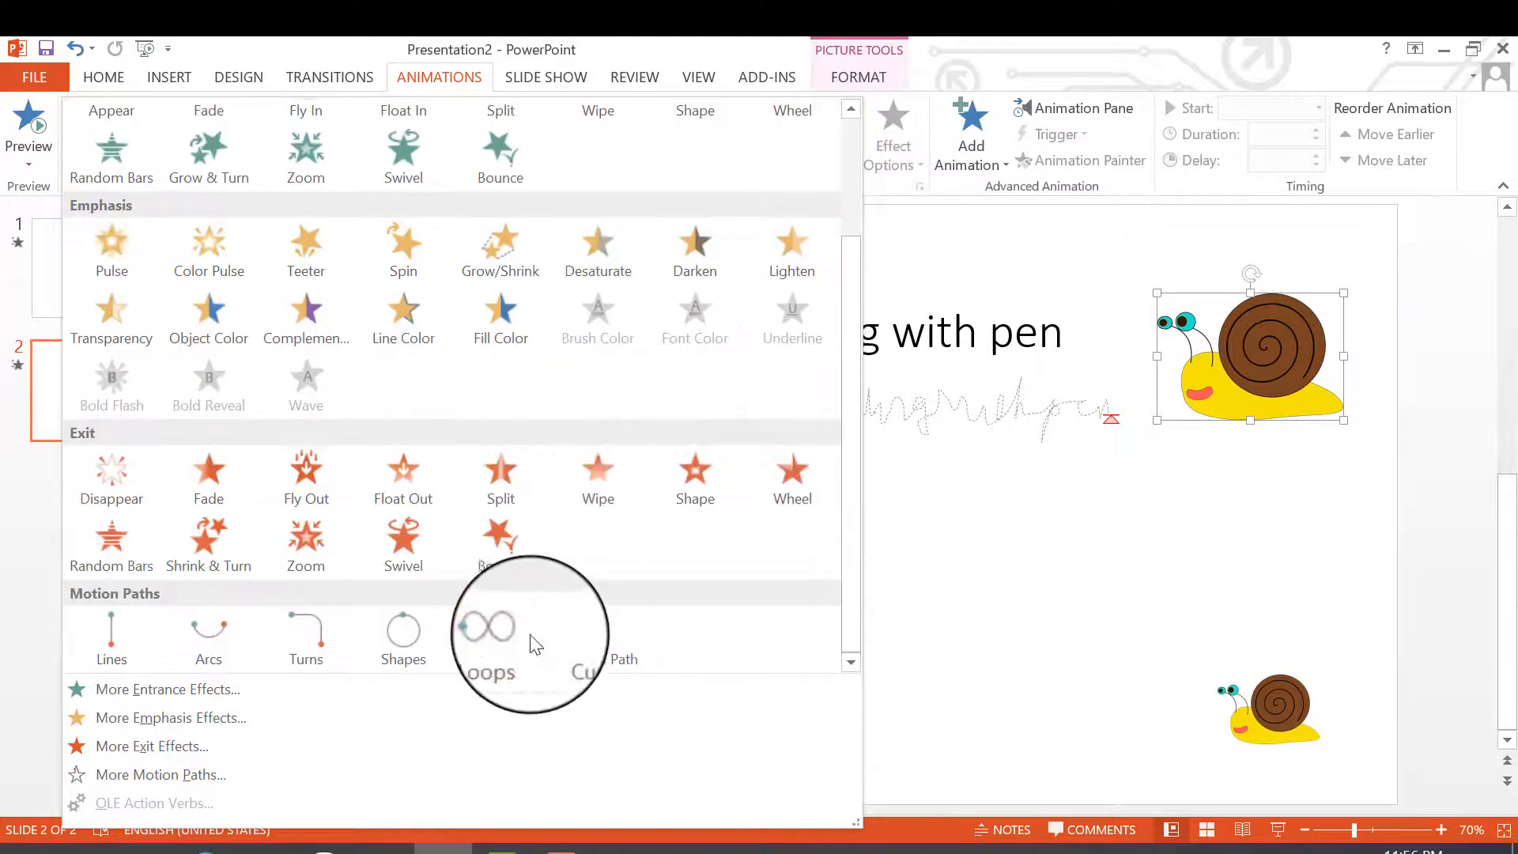
left_click(609, 660)
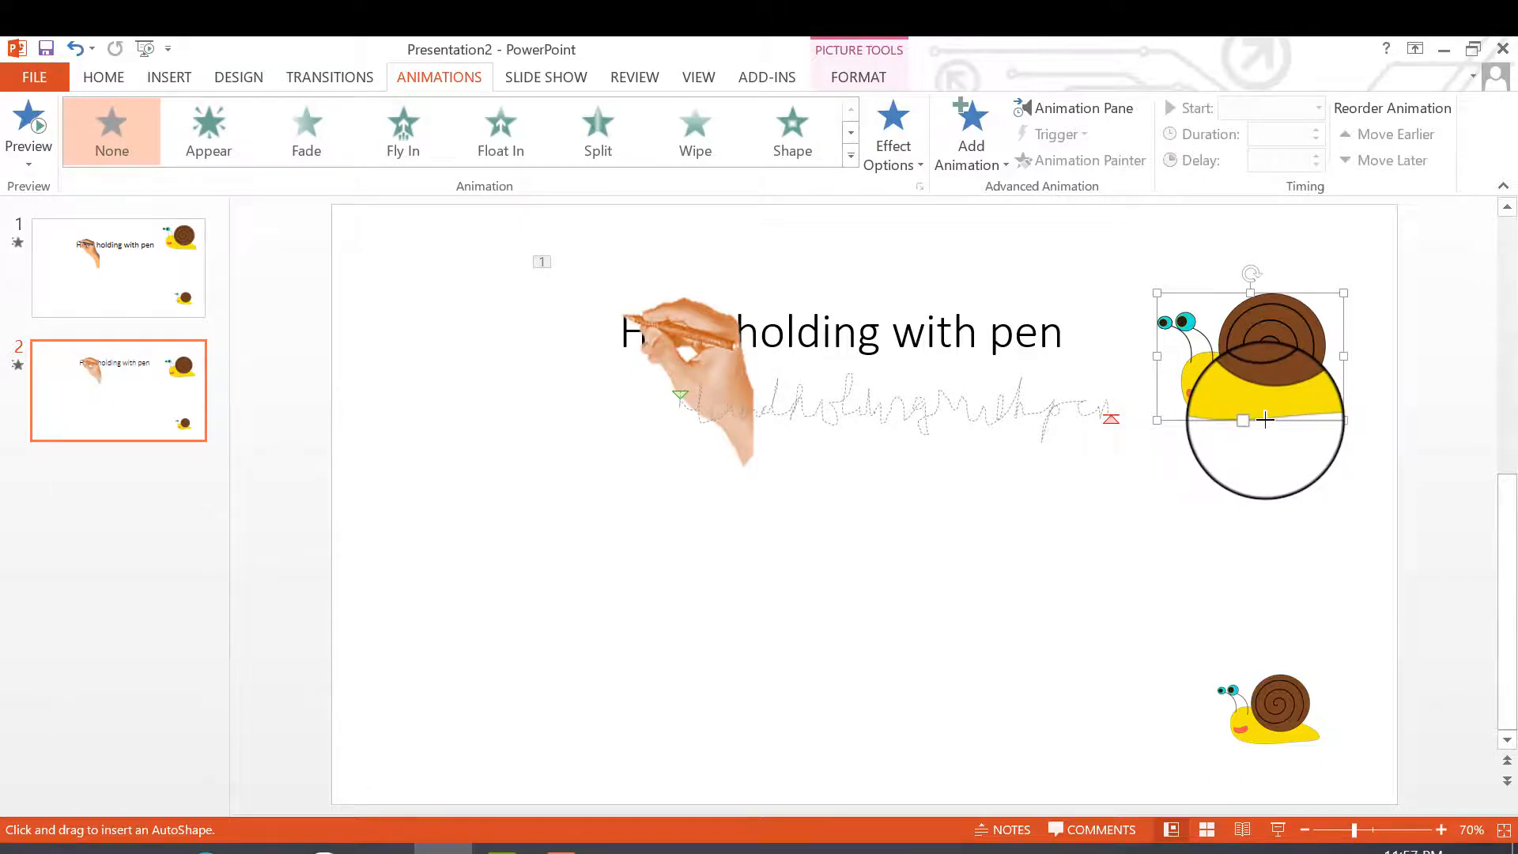
mouse_move(1265, 419)
left_mouse_down()
mouse_move(1230, 637)
mouse_move(1057, 680)
mouse_move(627, 701)
mouse_move(515, 690)
left_mouse_up()
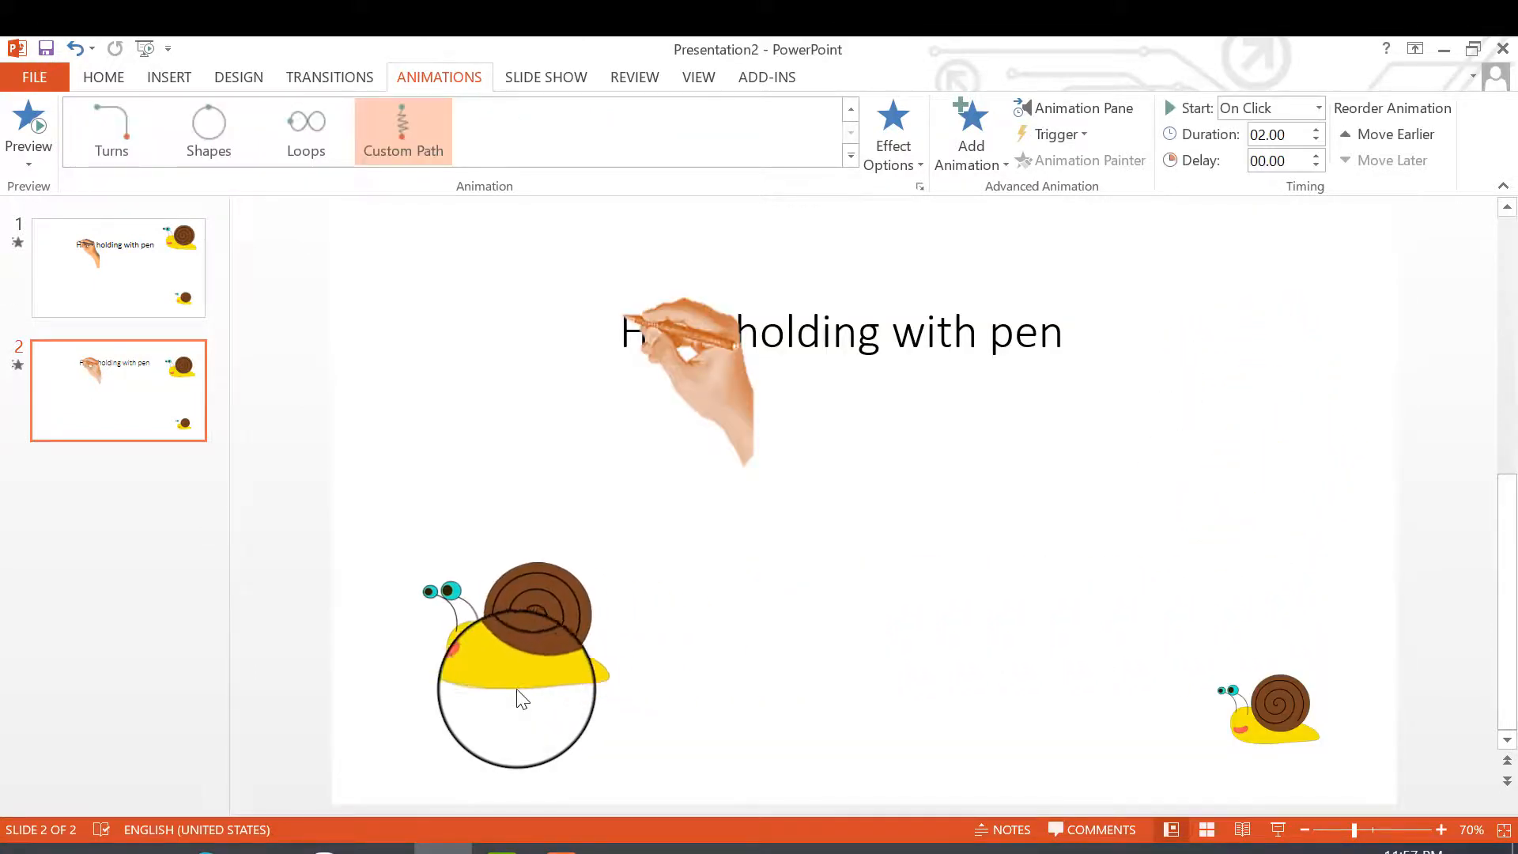
- Apply a Custom Path animation to the small snail, drawn leftward along the slide's lower edge, and start the slide show
left_click(1278, 721)
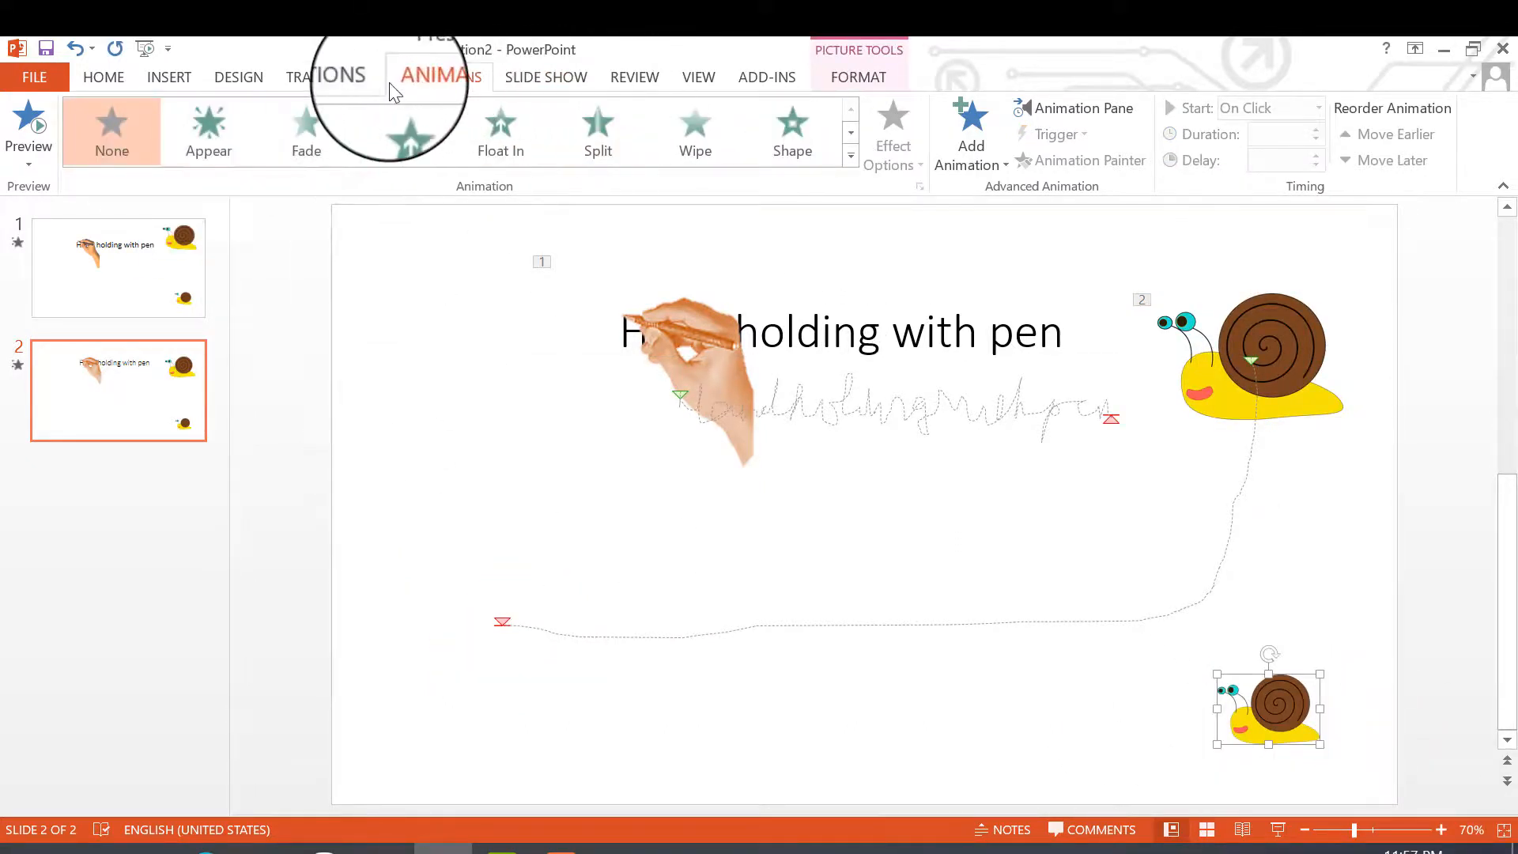
left_click(852, 148)
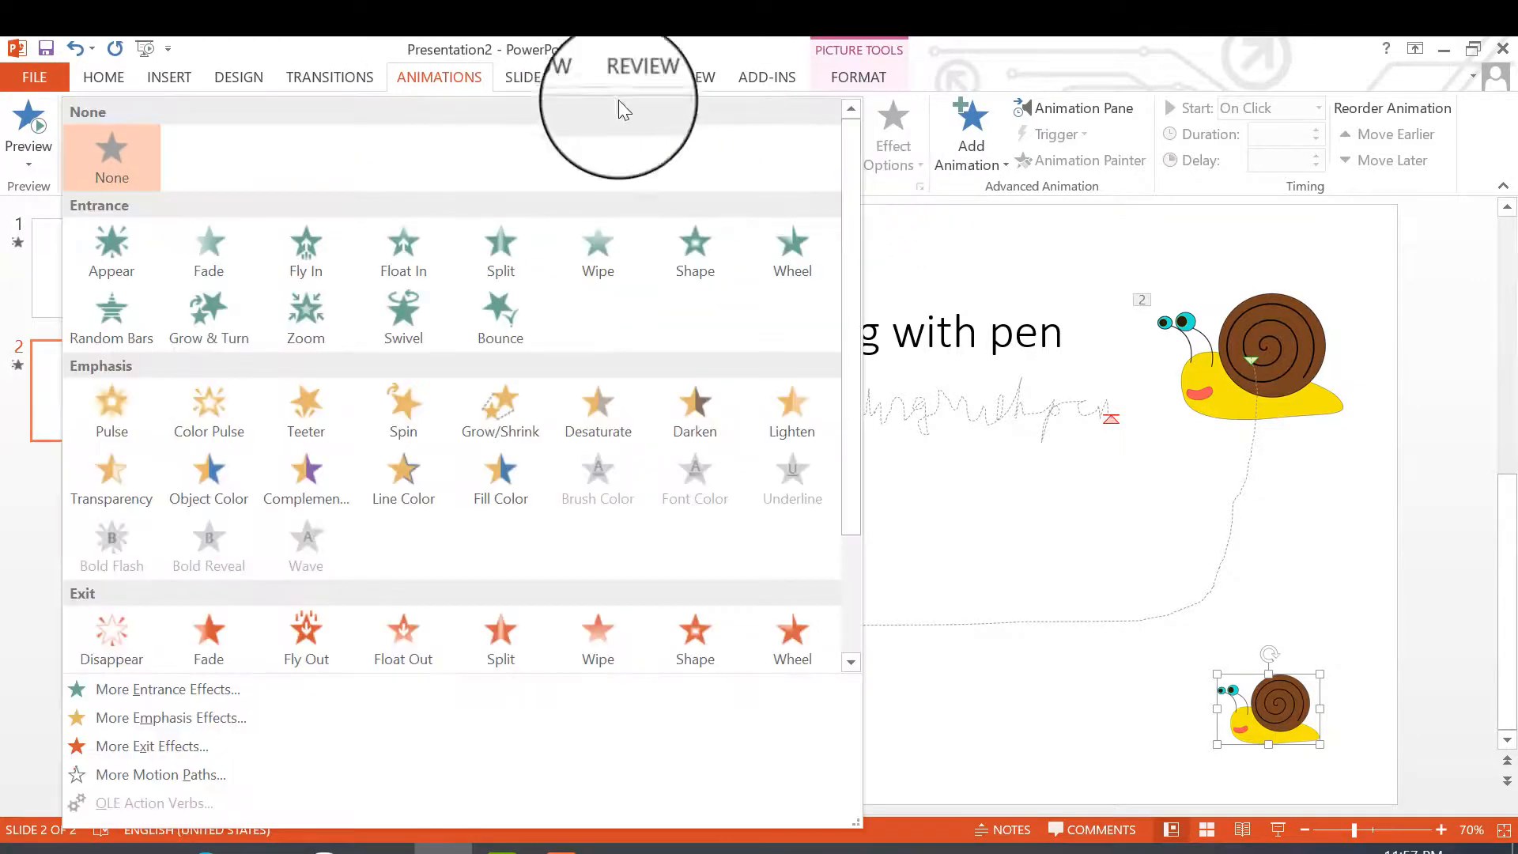
scroll(579, 537, "down", 2)
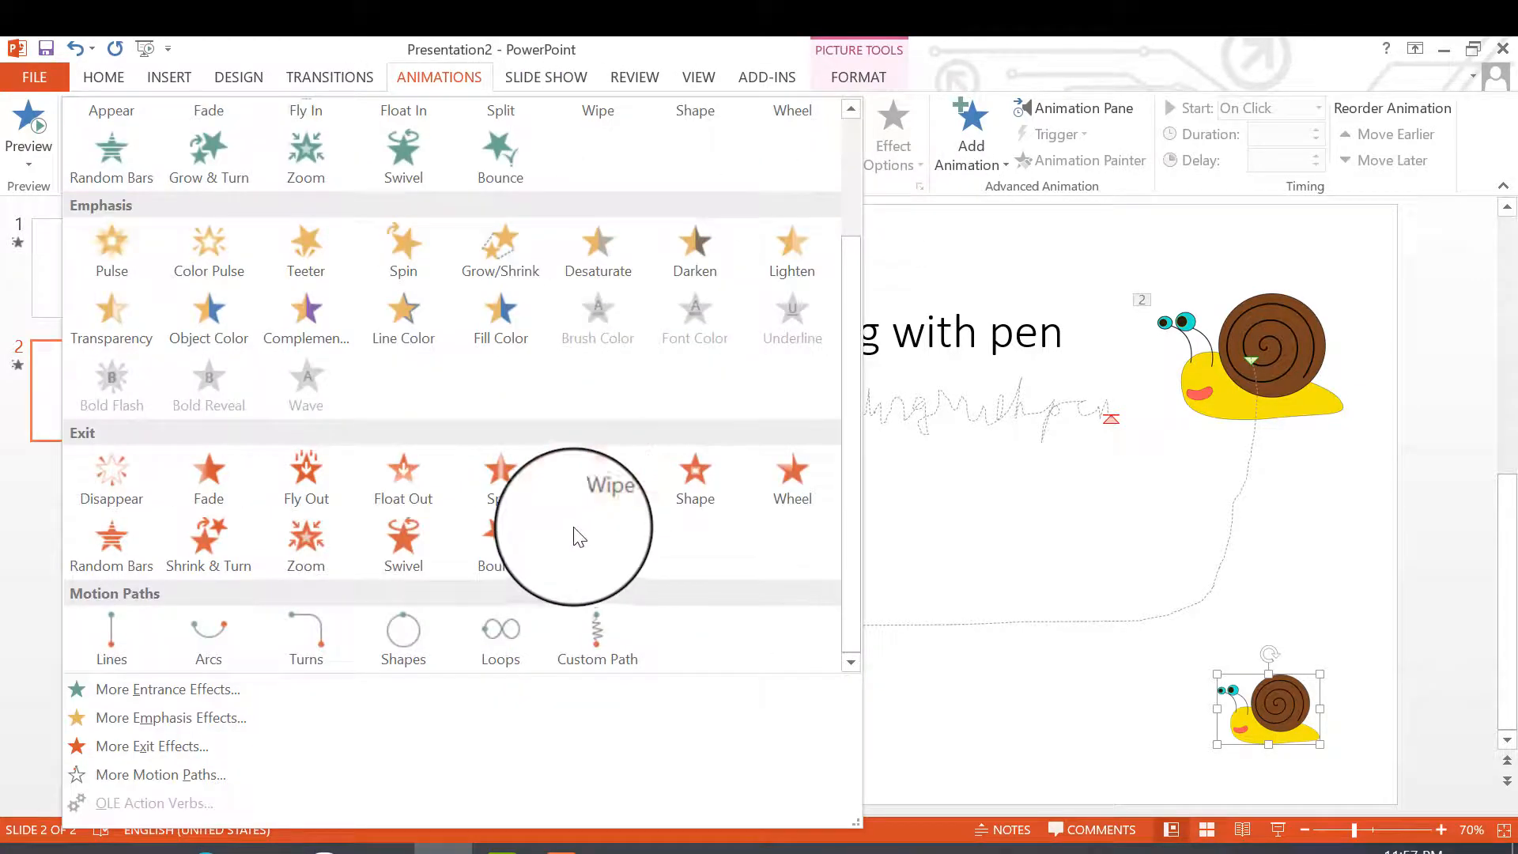
left_click(599, 648)
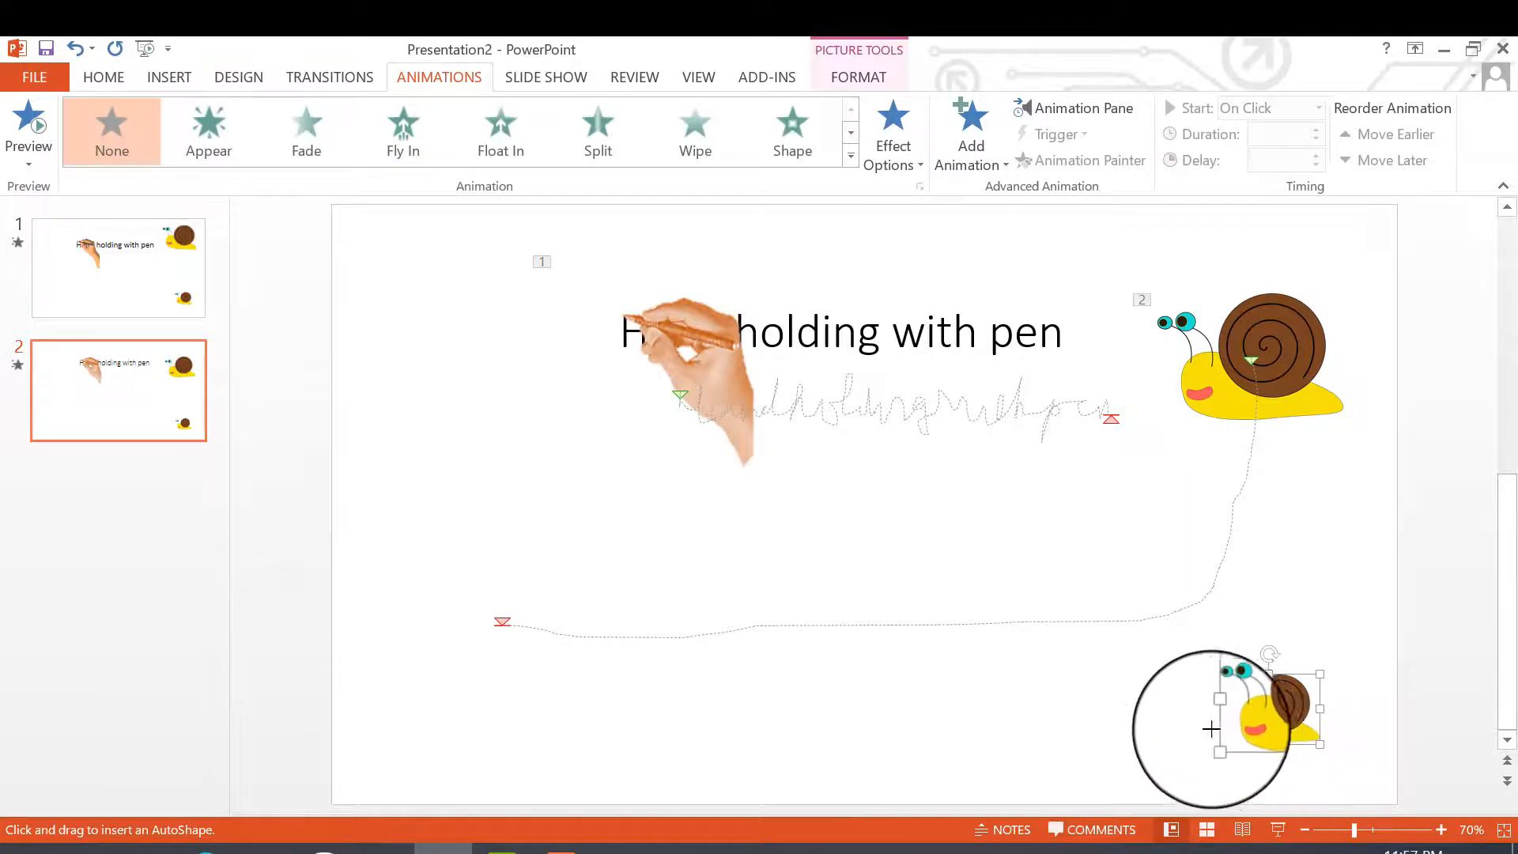
left_click_drag(1225, 730, 634, 694)
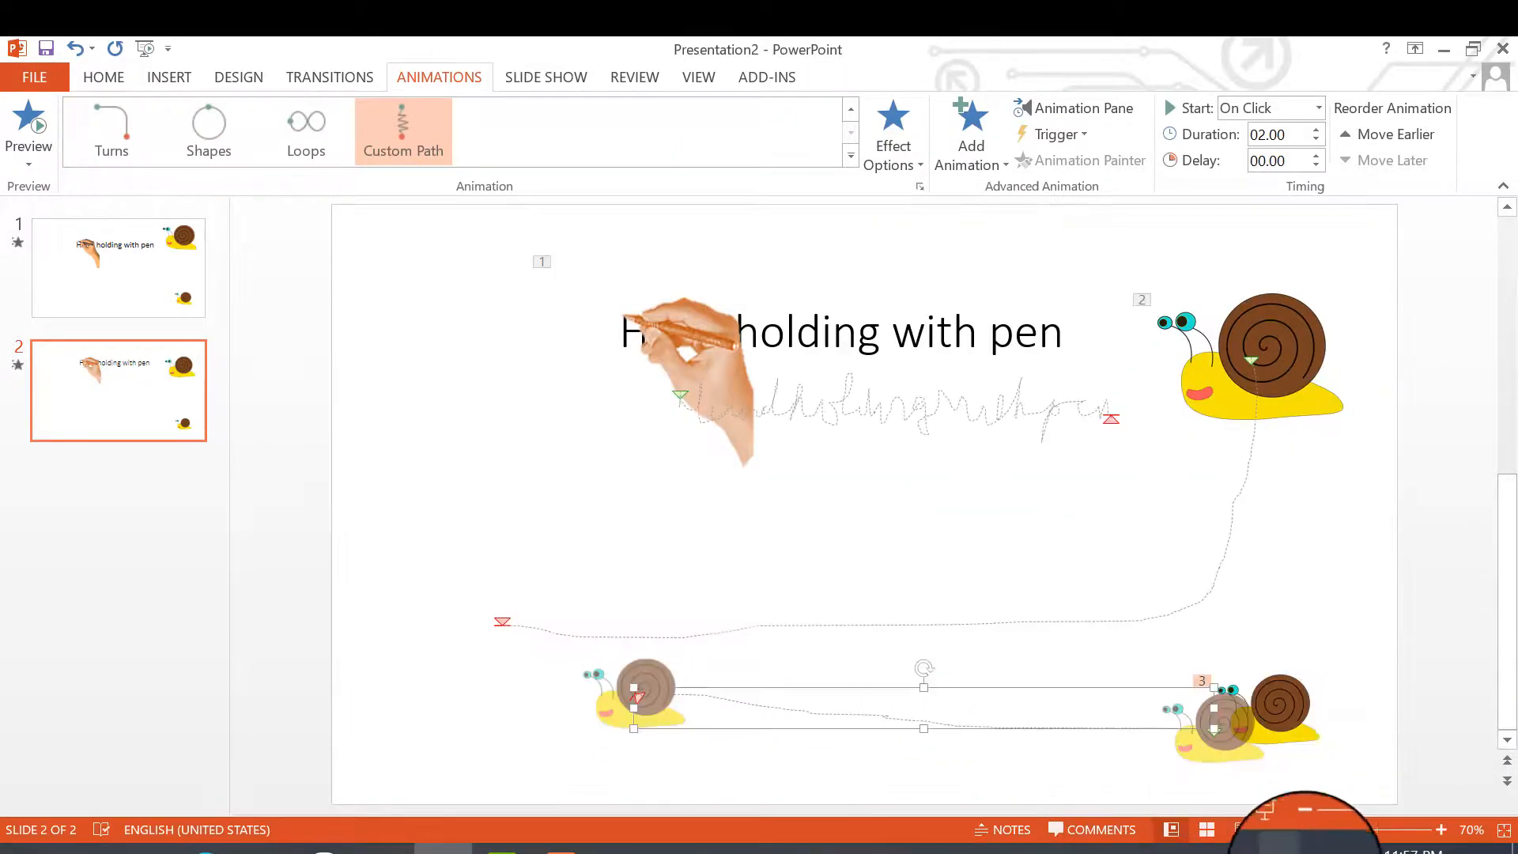
left_click(1278, 830)
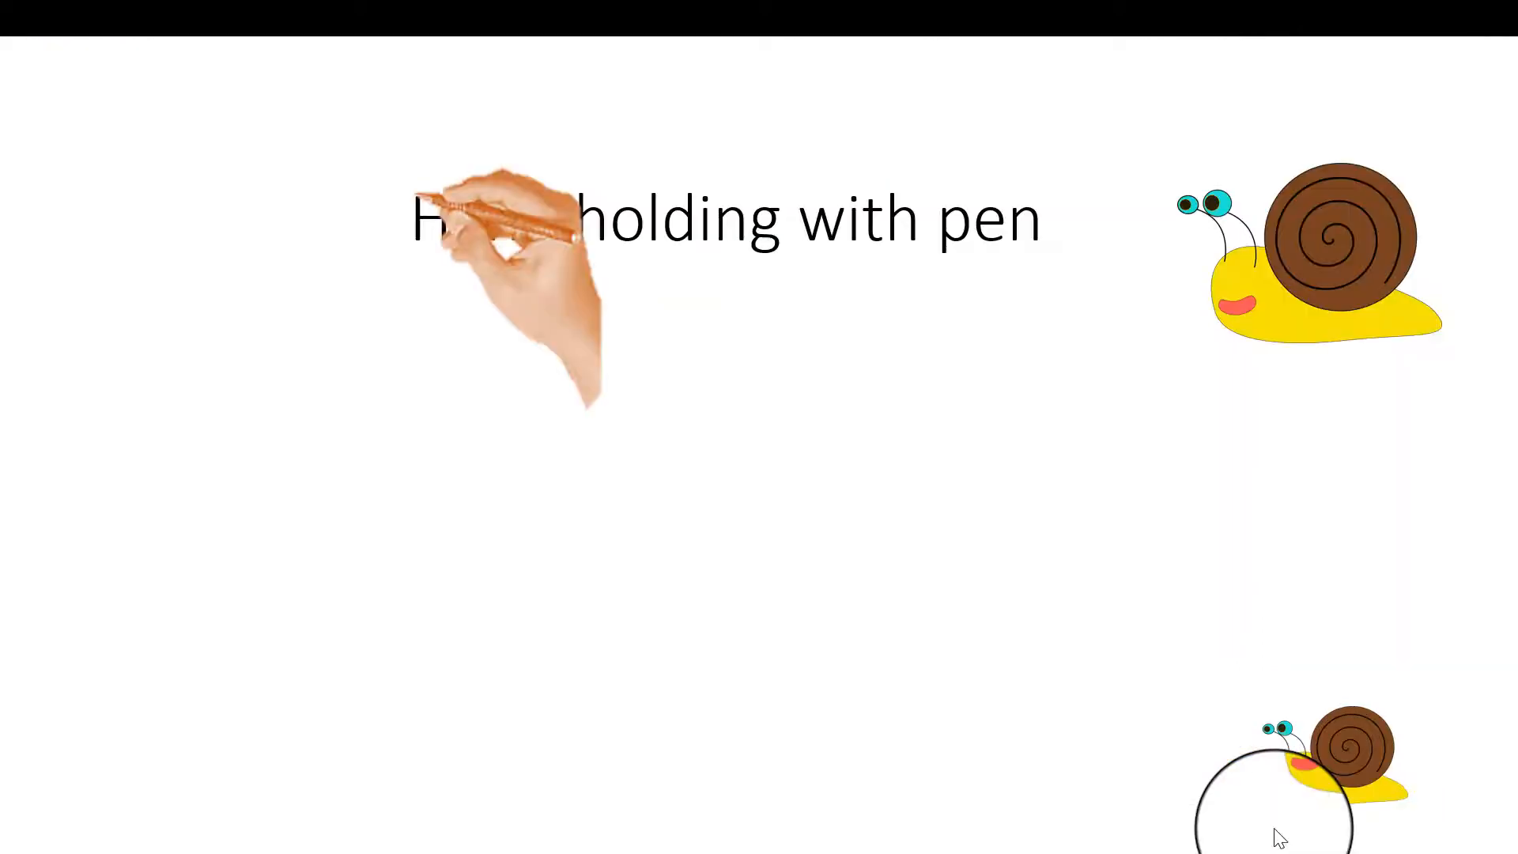